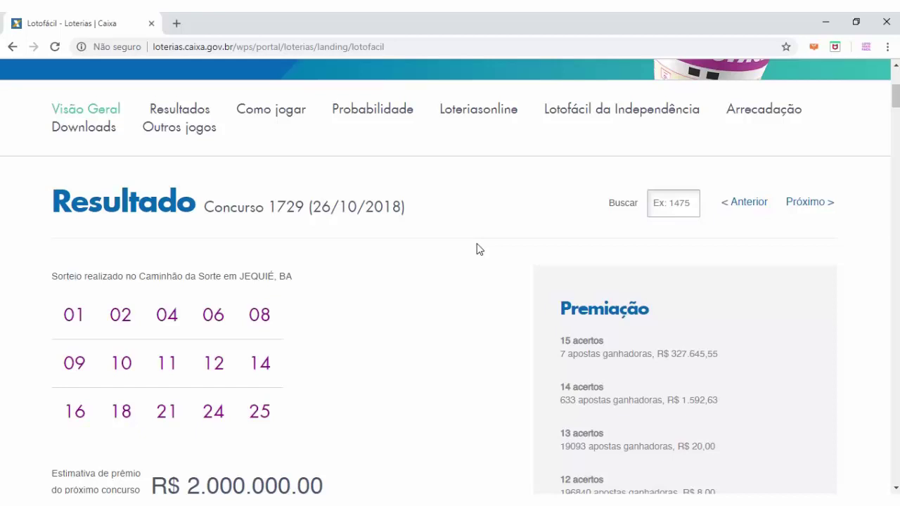
# - Examine the Lotofácil contest 1729 result, including its drawn numbers and the prizes for 15 and 14 hits
pyautogui.moveTo(267, 205); pyautogui.dragTo(395, 206)
pyautogui.click(470, 280)
pyautogui.scroll(-2, 492, 330)
pyautogui.scroll(1, 393, 253)
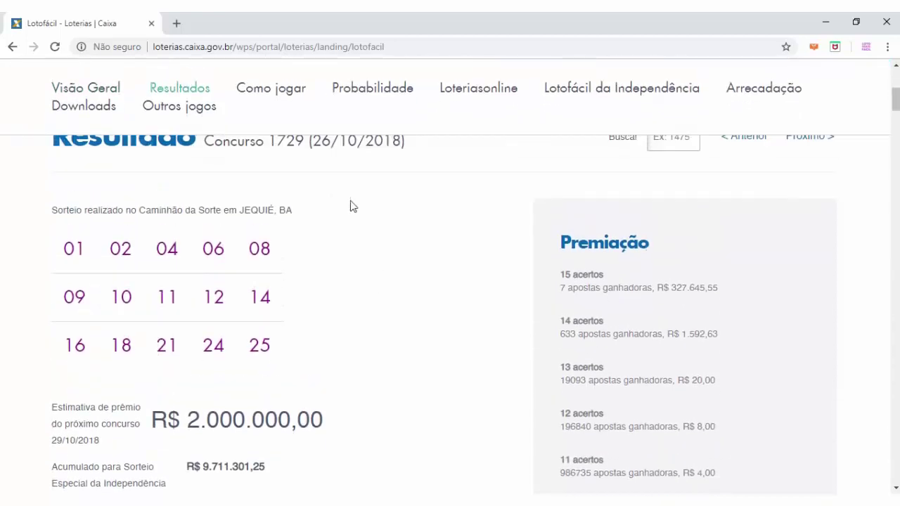
pyautogui.moveTo(556, 291); pyautogui.dragTo(563, 246)
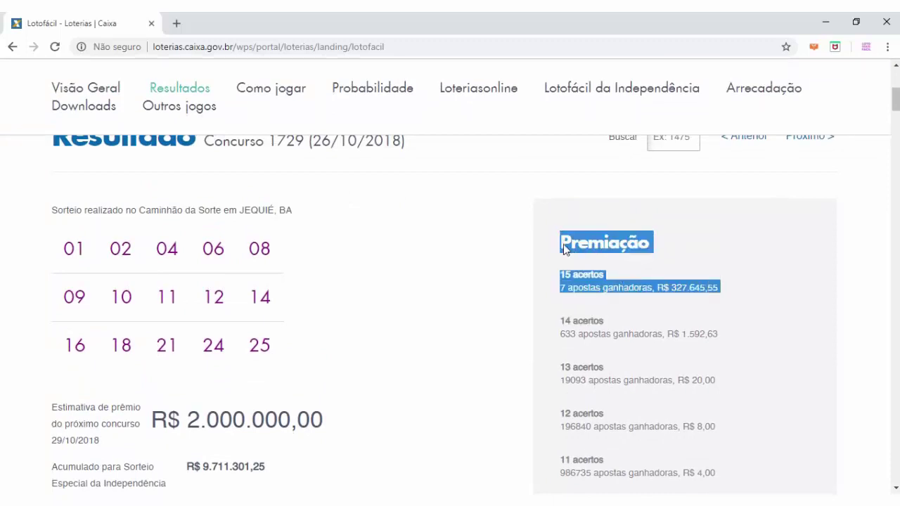
pyautogui.click(585, 322)
pyautogui.moveTo(580, 338); pyautogui.dragTo(665, 336)
pyautogui.moveTo(727, 336); pyautogui.dragTo(576, 275)
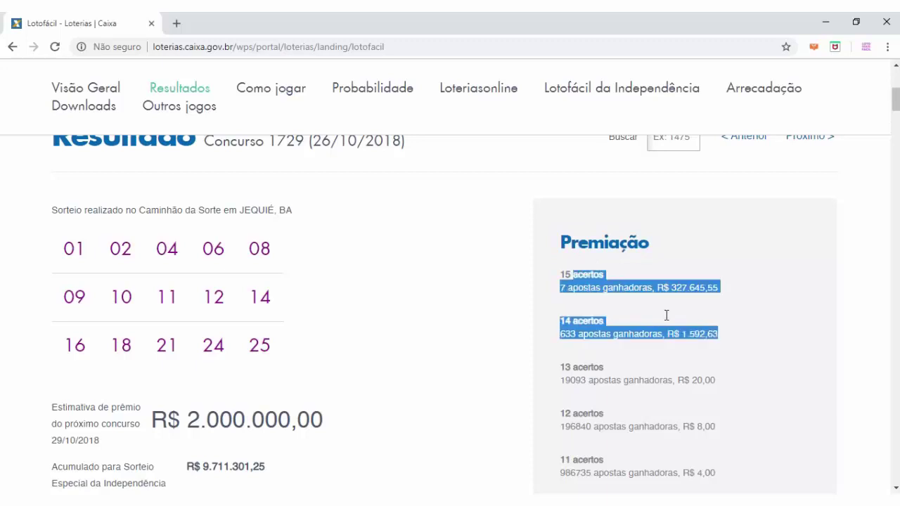
pyautogui.click(632, 315)
pyautogui.scroll(-1, 609, 317)
pyautogui.moveTo(565, 313)
pyautogui.mouseDown()
pyautogui.moveTo(715, 315)
pyautogui.moveTo(736, 405)
pyautogui.moveTo(728, 415)
pyautogui.moveTo(653, 312)
pyautogui.moveTo(561, 307)
pyautogui.moveTo(560, 298)
pyautogui.mouseUp()
pyautogui.click(368, 321)
pyautogui.scroll(2, 354, 311)
pyautogui.scroll(-1, 355, 313)
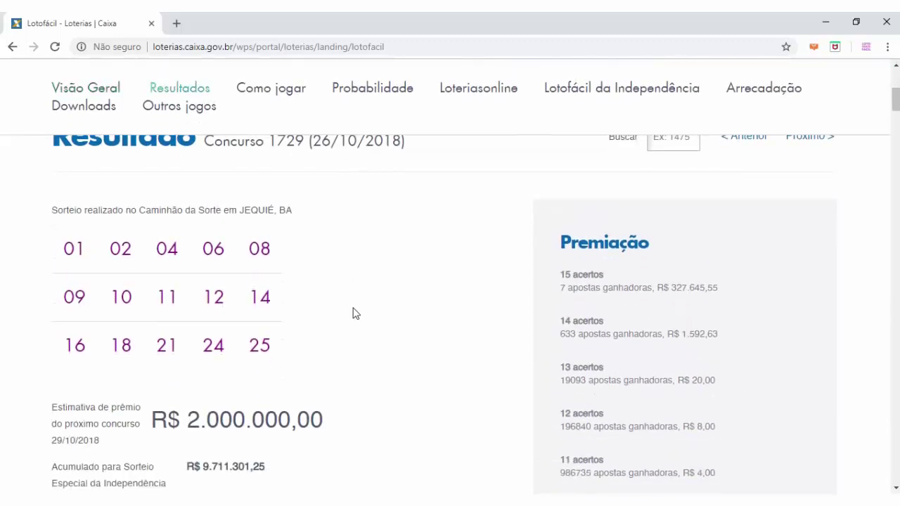
# - Review the remaining prize tiers and the winning-bet details by city for contest 1729
pyautogui.moveTo(560, 291); pyautogui.dragTo(617, 297)
pyautogui.click(617, 297)
pyautogui.scroll(1, 520, 283)
pyautogui.scroll(-2, 518, 284)
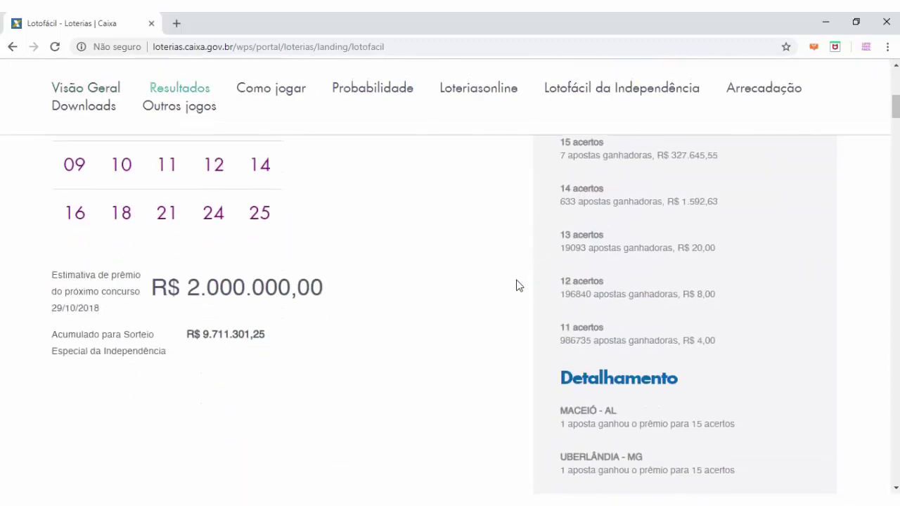
pyautogui.scroll(-6, 518, 284)
pyautogui.scroll(10, 517, 284)
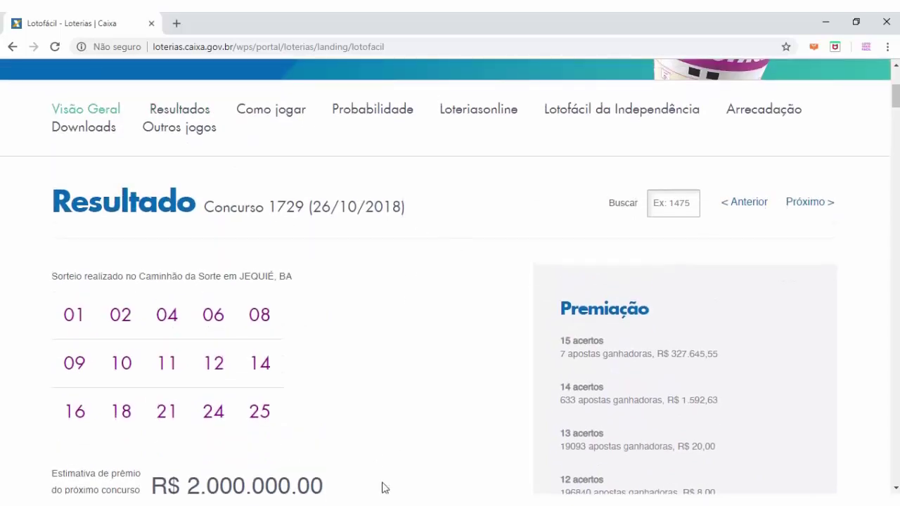
# - Switch to the lmf-estudos-v11 workbook in Excel and highlight contest 1729's row in the MATRIZ sheet
pyautogui.click(394, 499)
pyautogui.click(62, 474)
pyautogui.moveTo(42, 226); pyautogui.dragTo(517, 226)
pyautogui.moveTo(53, 213); pyautogui.dragTo(799, 212)
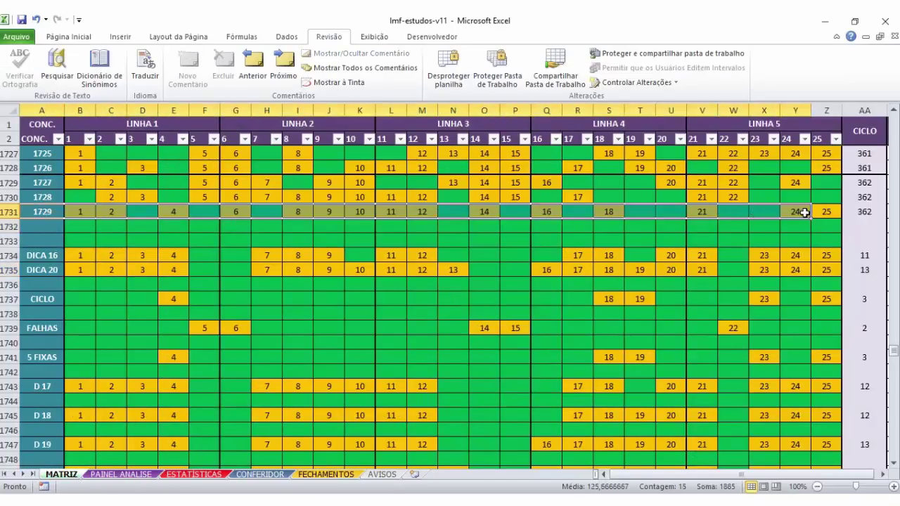
pyautogui.click(857, 213)
pyautogui.moveTo(858, 180); pyautogui.dragTo(55, 216)
pyautogui.click(862, 212)
pyautogui.click(863, 211)
# - Go through the drawn numbers of contest 1729 one by one across its MATRIZ row, from 1 to 25
pyautogui.click(68, 211)
pyautogui.click(107, 209)
pyautogui.click(166, 210)
pyautogui.click(235, 209)
pyautogui.click(298, 209)
pyautogui.click(336, 208)
pyautogui.click(360, 209)
pyautogui.moveTo(421, 208); pyautogui.dragTo(297, 211)
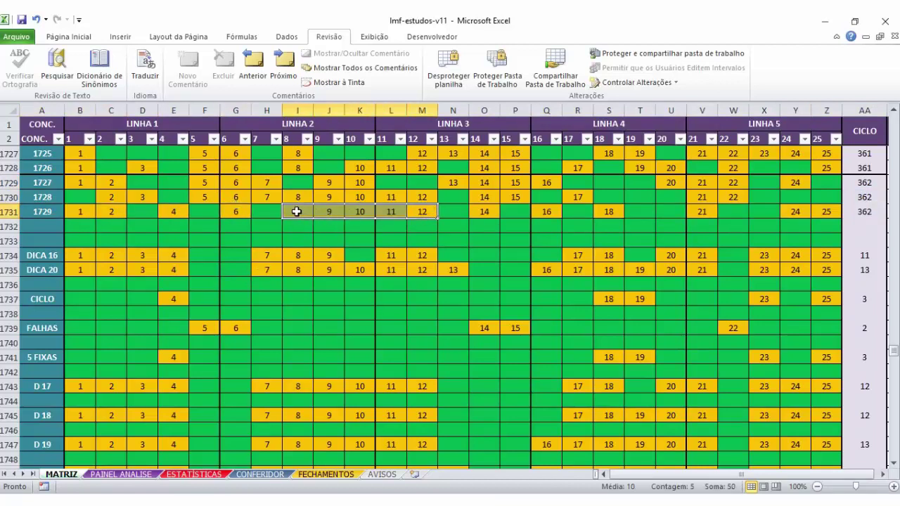
pyautogui.click(485, 210)
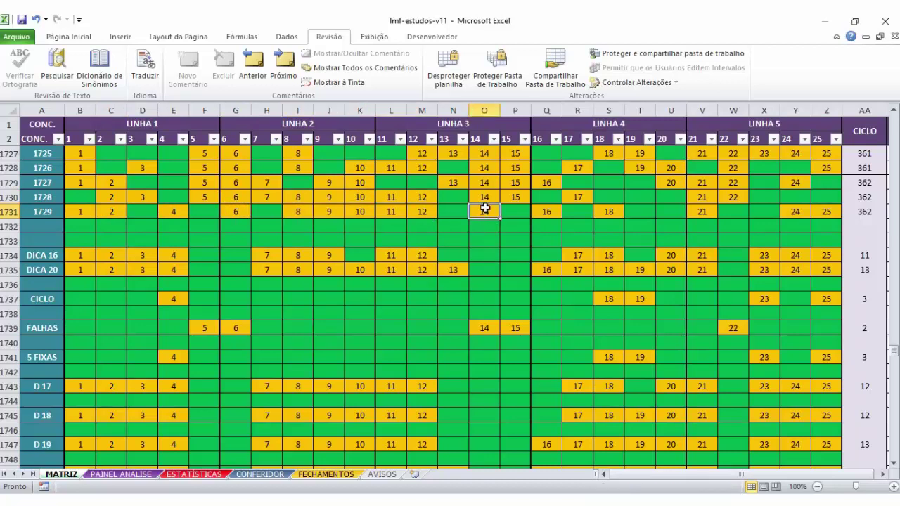
pyautogui.click(552, 212)
pyautogui.click(608, 211)
pyautogui.click(702, 211)
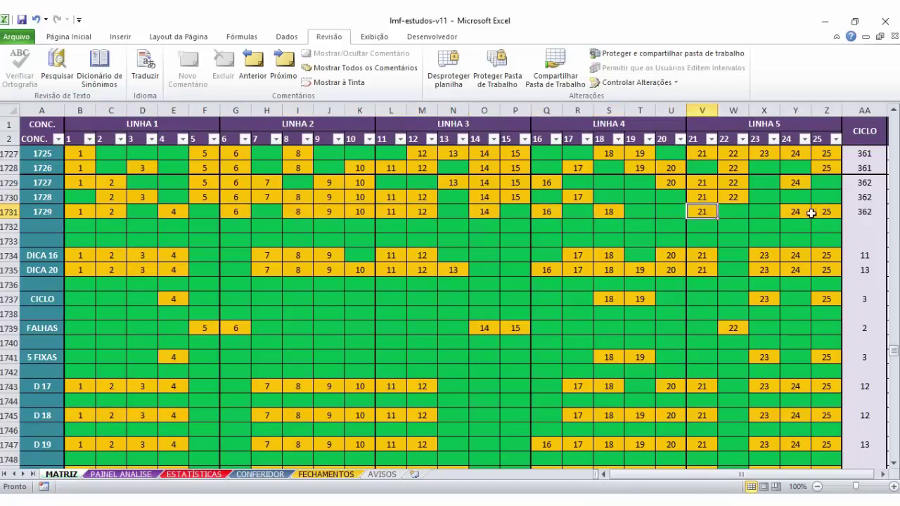
pyautogui.moveTo(818, 210); pyautogui.dragTo(789, 209)
pyautogui.moveTo(78, 211)
pyautogui.mouseDown()
pyautogui.moveTo(825, 208)
pyautogui.moveTo(90, 211)
pyautogui.mouseUp()
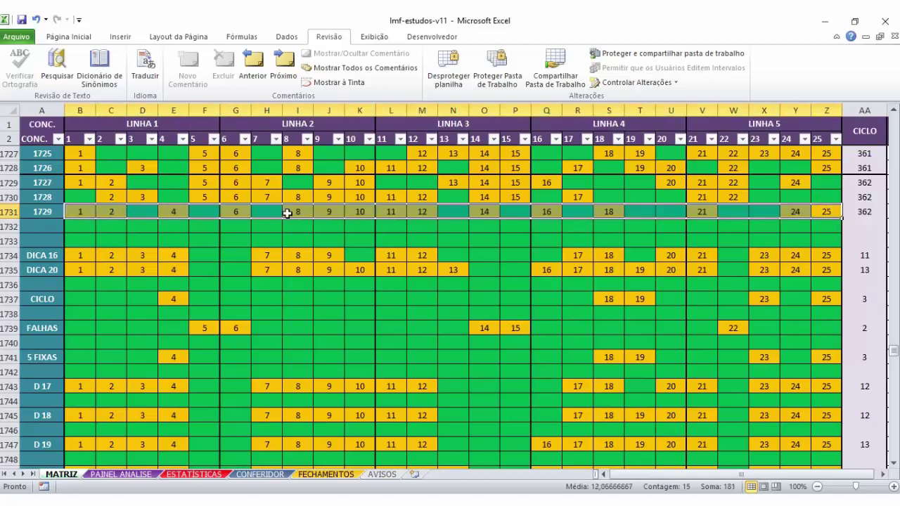
# - Compare the DICA 16 and DICA 20 rows with the contest 1729 draw in the MATRIZ sheet
pyautogui.moveTo(79, 255); pyautogui.dragTo(825, 262)
pyautogui.click(827, 265)
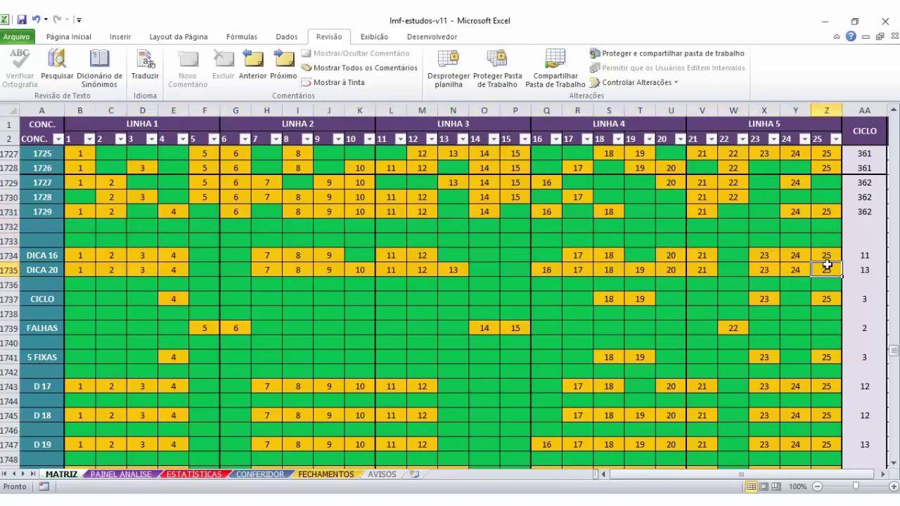
pyautogui.moveTo(826, 255); pyautogui.dragTo(72, 262)
pyautogui.click(77, 270)
# - Open the FECHAMENTOS sheet and review the 16-number closing's games and points against the drawn numbers in CONFERIDOR
pyautogui.click(105, 475)
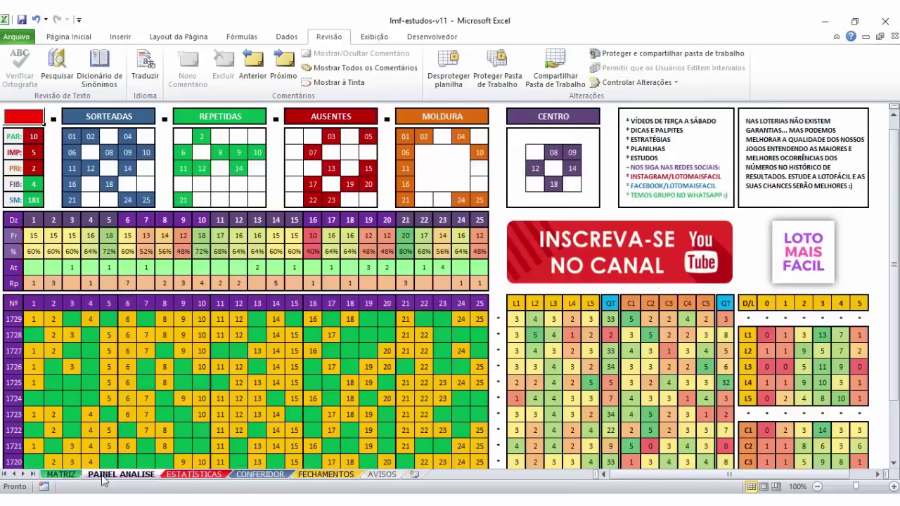
pyautogui.click(280, 475)
pyautogui.click(305, 475)
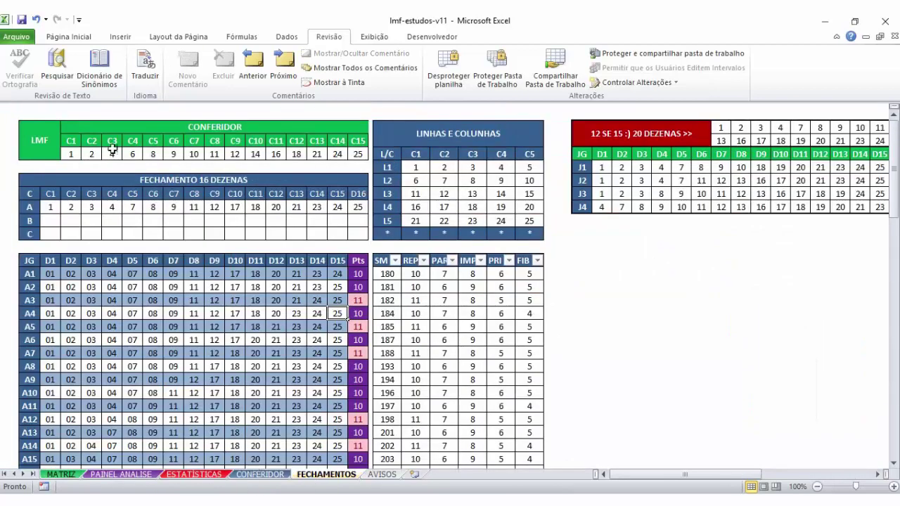
pyautogui.moveTo(70, 153); pyautogui.dragTo(358, 154)
pyautogui.moveTo(358, 207); pyautogui.dragTo(153, 207)
pyautogui.click(211, 300)
pyautogui.scroll(-1, 251, 274)
pyautogui.moveTo(58, 243); pyautogui.dragTo(357, 441)
pyautogui.moveTo(357, 442); pyautogui.dragTo(24, 241)
pyautogui.click(75, 242)
pyautogui.scroll(2, 750, 68)
pyautogui.scroll(1, 824, 162)
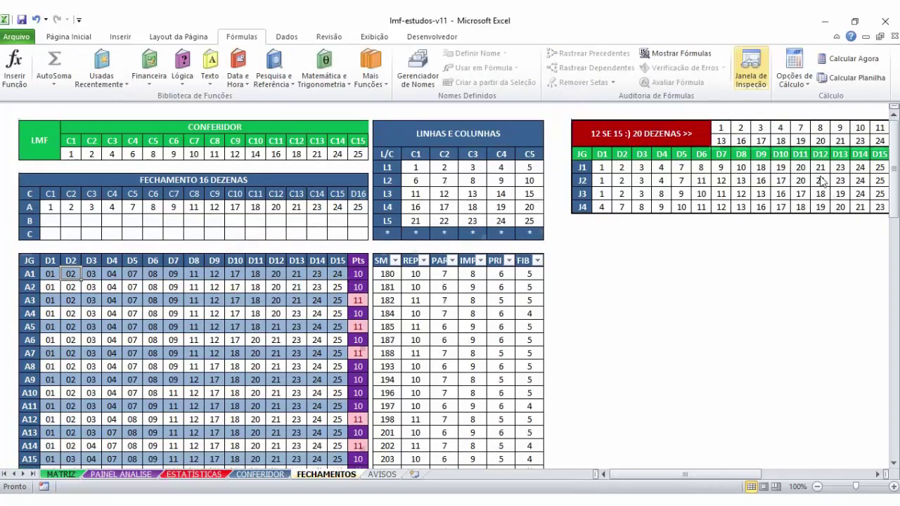
# - Examine the "12 SE 15" closing's 20 chosen numbers and the points scored by games J1 to J4
pyautogui.hotkey('alt', 't')
pyautogui.moveTo(720, 127); pyautogui.dragTo(828, 136)
pyautogui.click(857, 196)
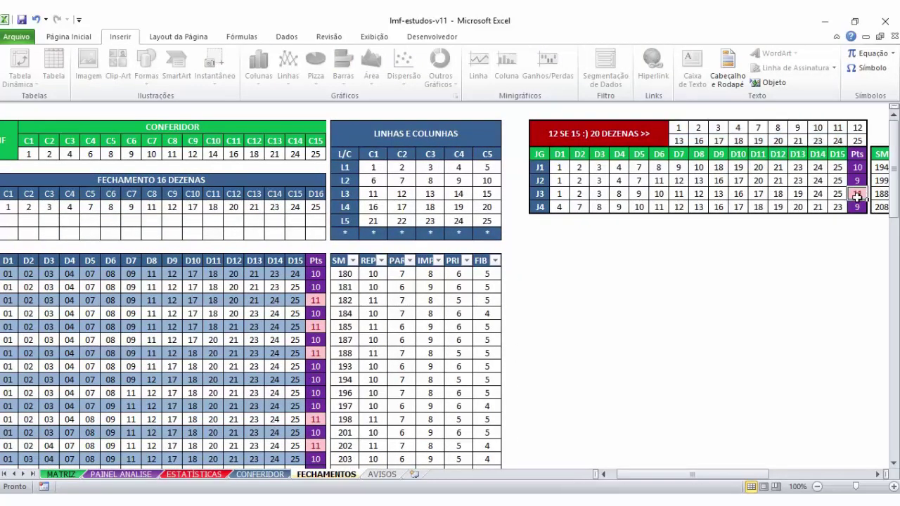
pyautogui.moveTo(857, 126); pyautogui.dragTo(678, 137)
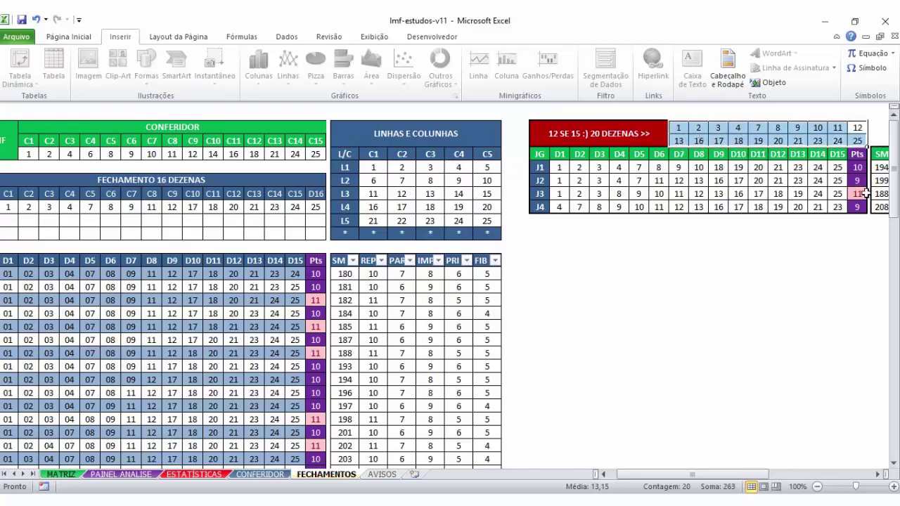
pyautogui.click(860, 194)
pyautogui.moveTo(857, 169)
pyautogui.mouseDown()
pyautogui.moveTo(527, 181)
pyautogui.moveTo(858, 181)
pyautogui.moveTo(859, 163)
pyautogui.mouseUp()
pyautogui.click(526, 180)
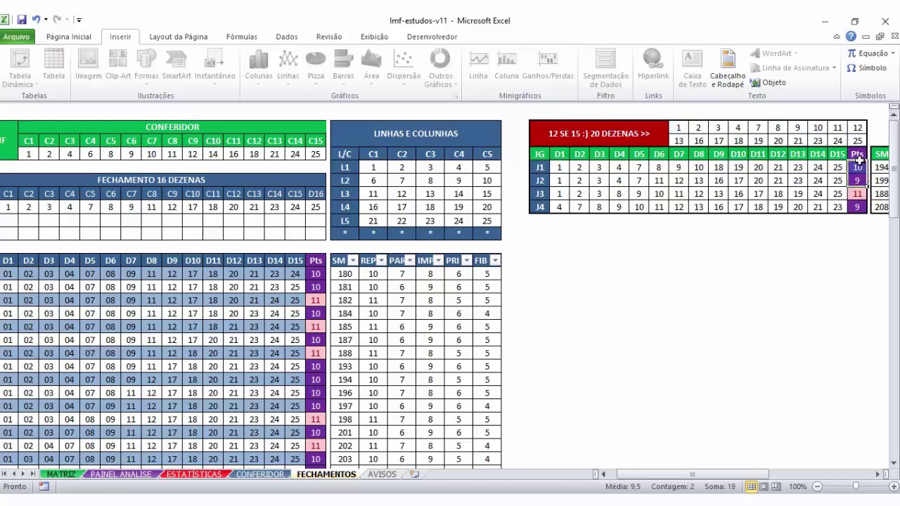
pyautogui.click(856, 194)
pyautogui.moveTo(857, 167); pyautogui.dragTo(526, 207)
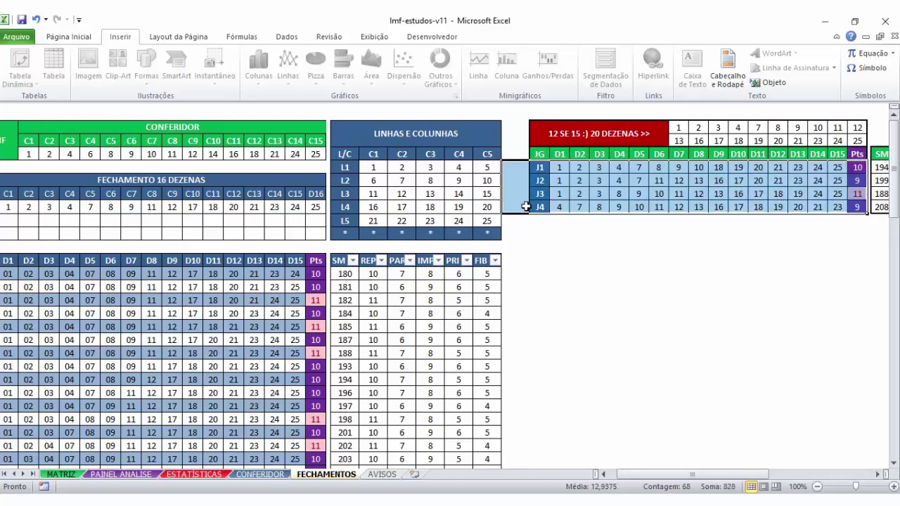
pyautogui.click(618, 234)
pyautogui.moveTo(679, 129); pyautogui.dragTo(568, 133)
pyautogui.click(856, 205)
pyautogui.click(573, 133)
pyautogui.moveTo(678, 130); pyautogui.dragTo(858, 204)
pyautogui.click(857, 205)
pyautogui.click(858, 204)
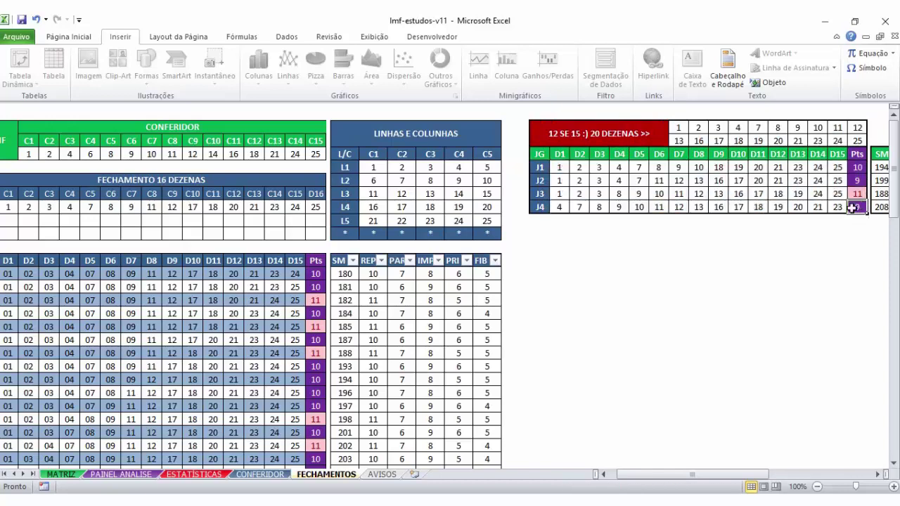
# - Clear the contents of the whole DICA 16 and DICA 20 rows, including their CICLO values, in the MATRIZ sheet
pyautogui.hscroll(-2, 653, 261)
pyautogui.click(61, 475)
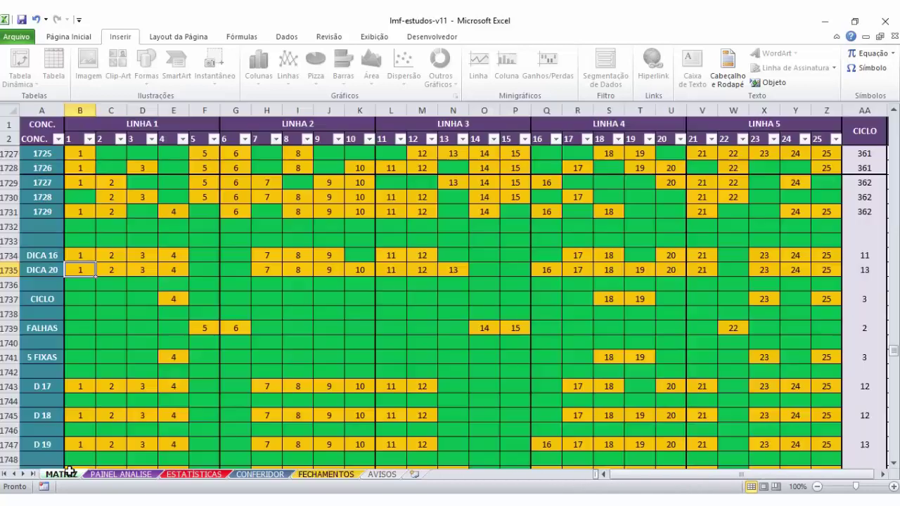
pyautogui.moveTo(42, 255); pyautogui.dragTo(847, 271)
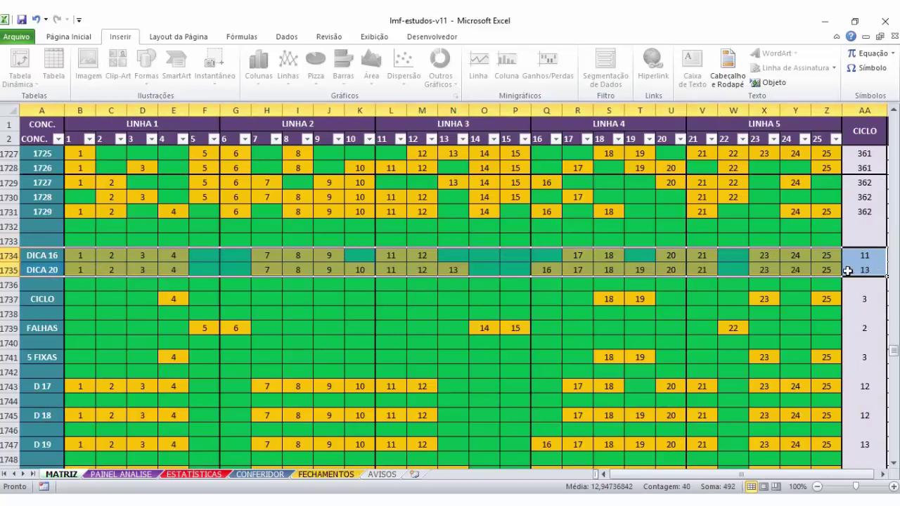
pyautogui.press('Delete')
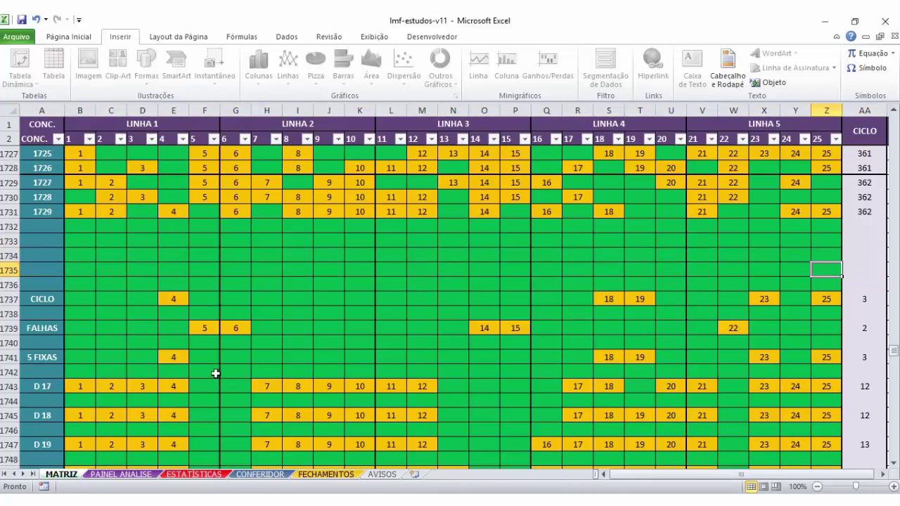
# - Clear the already drawn numbers 4, 18 and 25 from the CICLO row
pyautogui.click(180, 226)
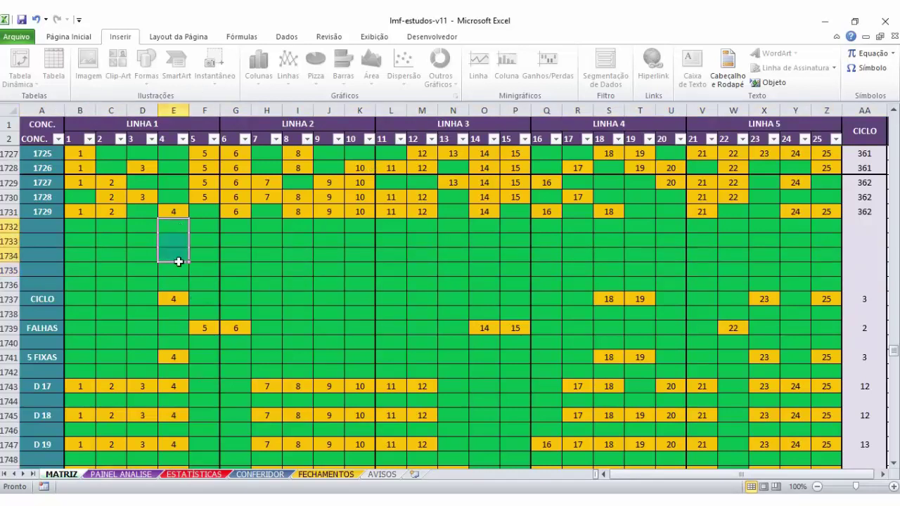
pyautogui.moveTo(179, 226); pyautogui.dragTo(176, 296)
pyautogui.press('Delete')
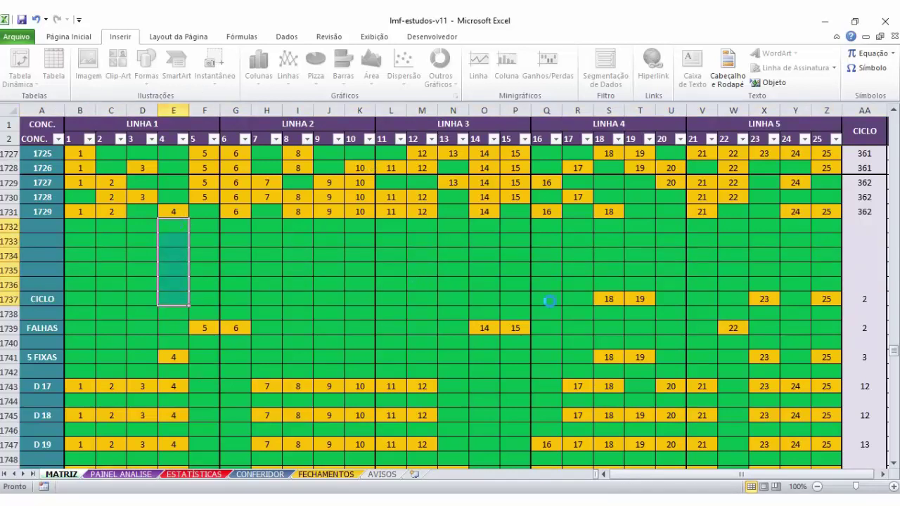
pyautogui.moveTo(611, 223); pyautogui.dragTo(609, 295)
pyautogui.press('Delete')
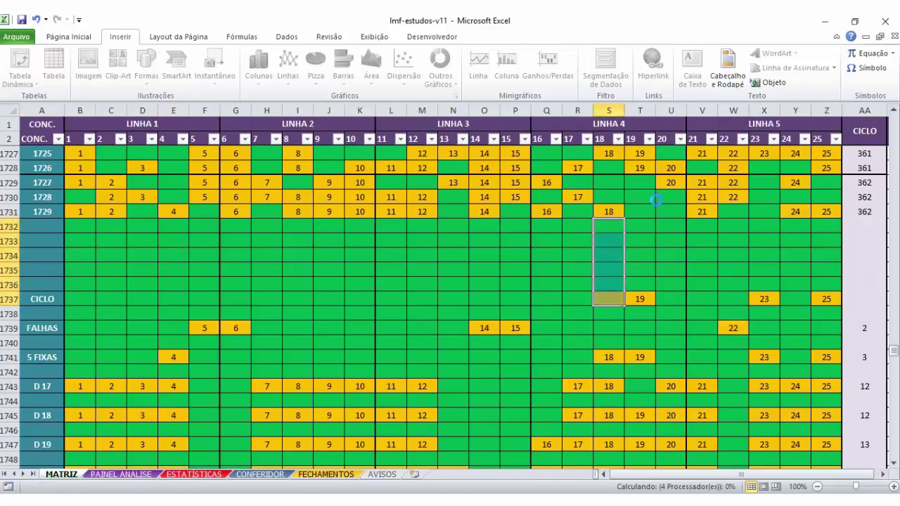
pyautogui.moveTo(648, 183); pyautogui.dragTo(648, 298)
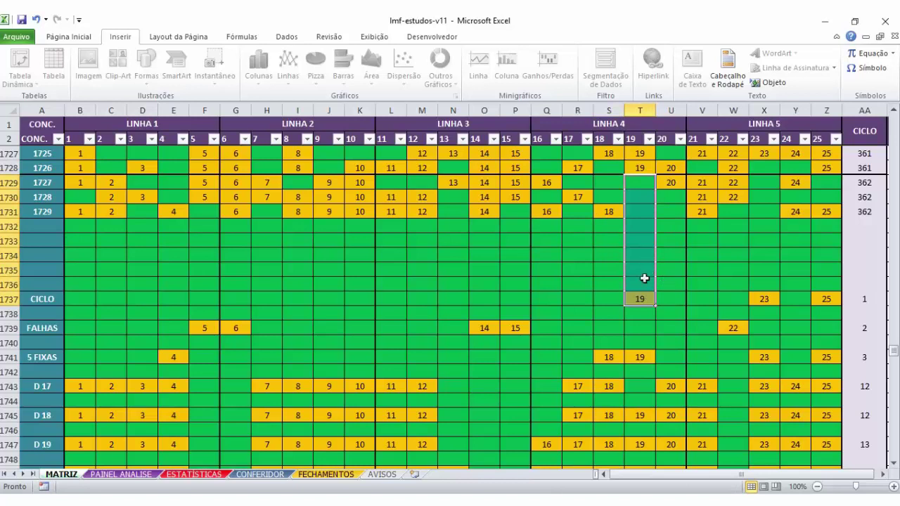
pyautogui.moveTo(639, 299); pyautogui.dragTo(640, 169)
pyautogui.moveTo(761, 174); pyautogui.dragTo(652, 302)
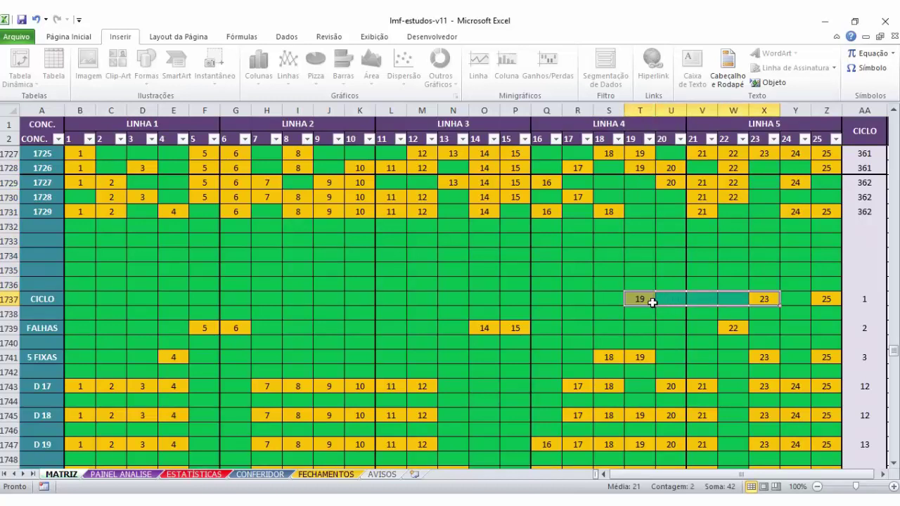
pyautogui.click(830, 294)
pyautogui.press('Delete')
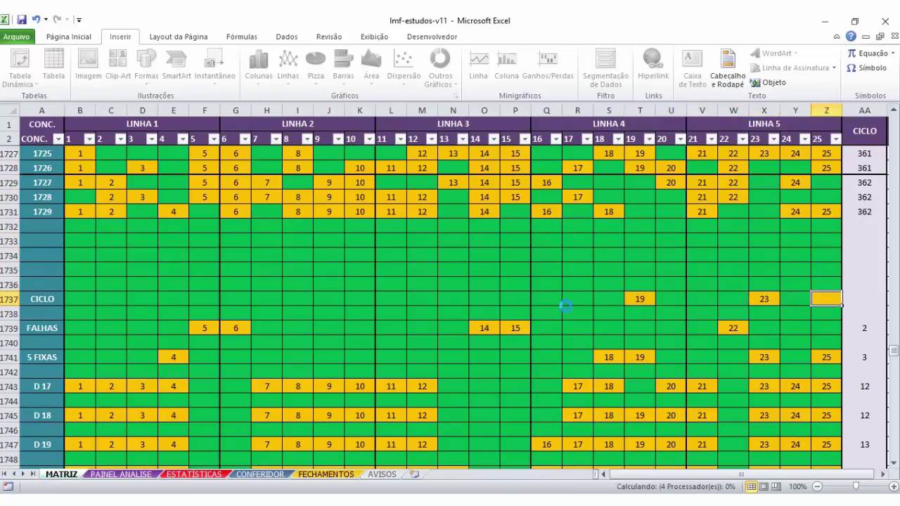
# - Clear the numbers 5, 15 and 22 from the FALHAS row
pyautogui.moveTo(42, 328); pyautogui.dragTo(232, 327)
pyautogui.click(206, 326)
pyautogui.press('Delete')
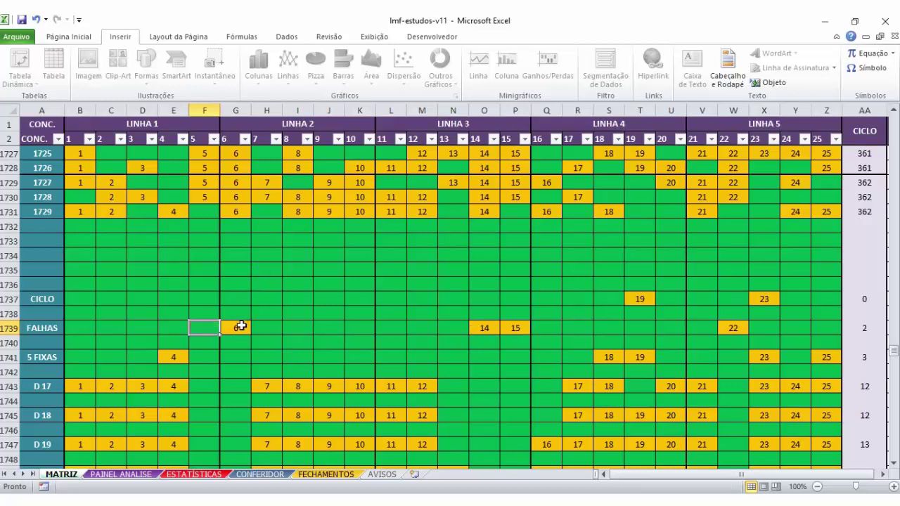
pyautogui.moveTo(241, 325); pyautogui.dragTo(239, 231)
pyautogui.moveTo(477, 323); pyautogui.dragTo(482, 234)
pyautogui.click(524, 331)
pyautogui.press('Delete')
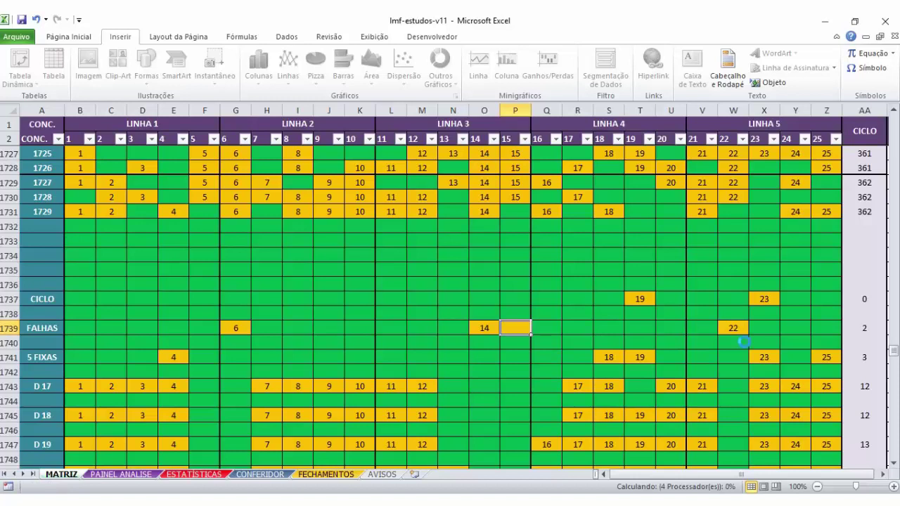
pyautogui.click(733, 328)
pyautogui.press('Delete')
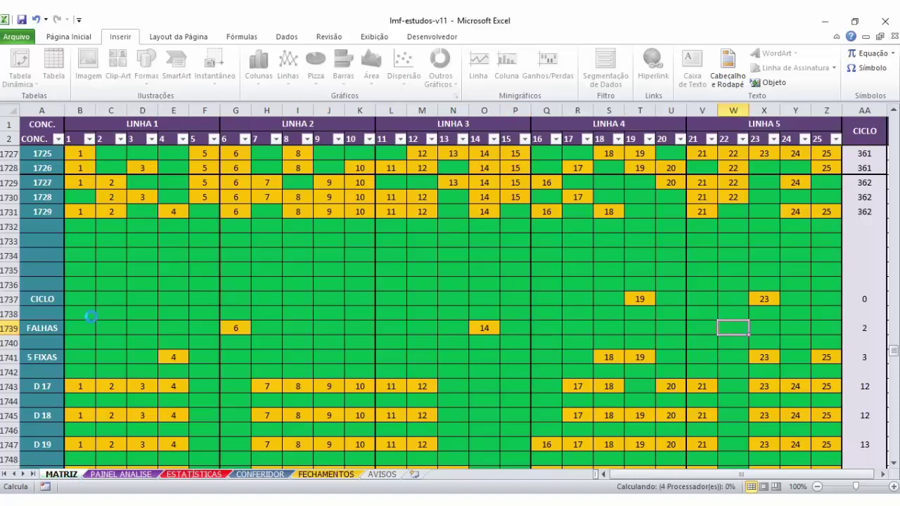
# - Clear the already drawn numbers 4, 18 and 25 from the 5 FIXAS row
pyautogui.moveTo(73, 299); pyautogui.dragTo(562, 358)
pyautogui.click(565, 357)
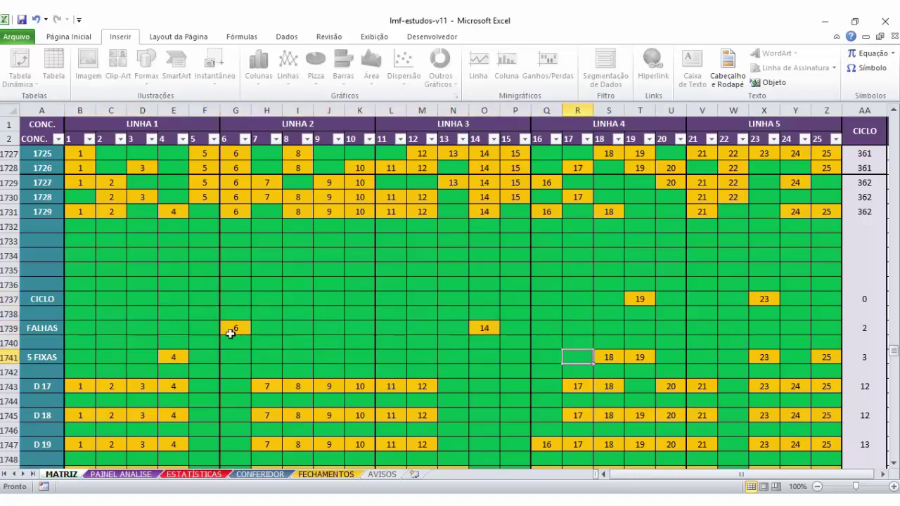
pyautogui.click(173, 356)
pyautogui.press('Delete')
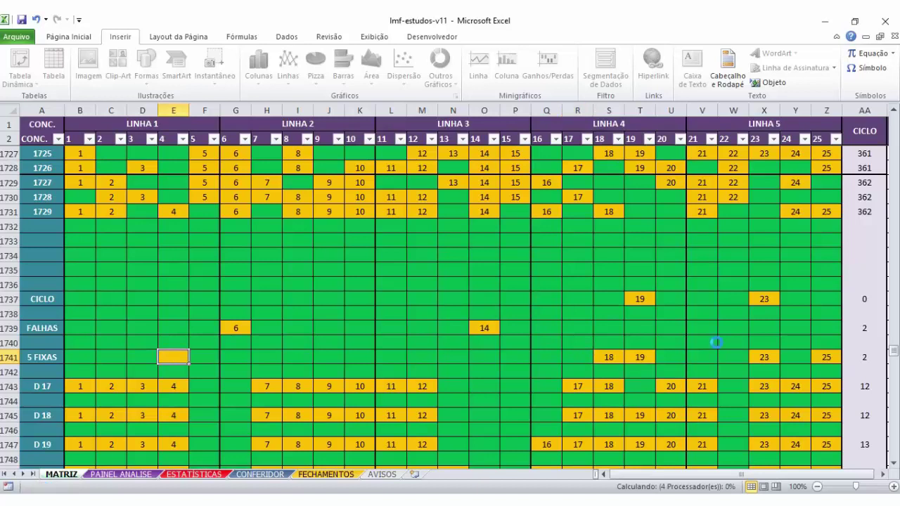
pyautogui.click(608, 357)
pyautogui.press('Delete')
pyautogui.moveTo(639, 357); pyautogui.dragTo(636, 179)
pyautogui.click(763, 354)
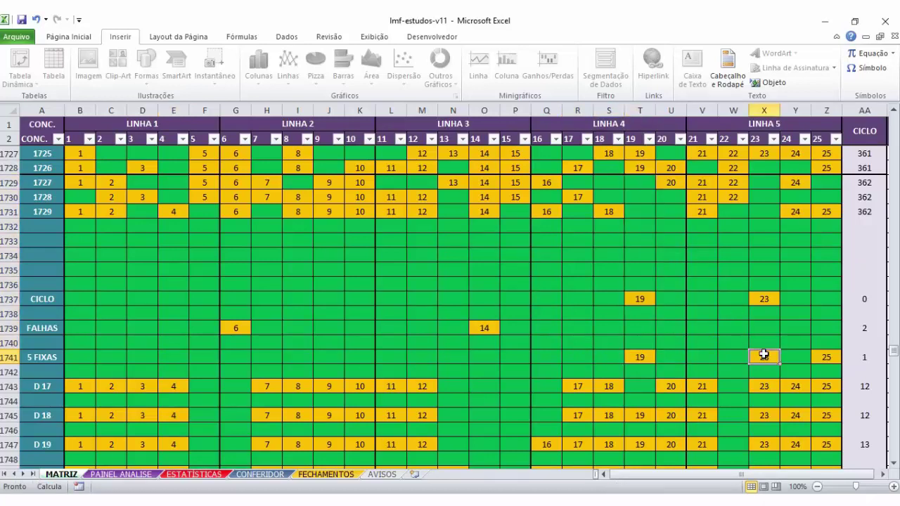
pyautogui.click(822, 356)
pyautogui.press('Delete')
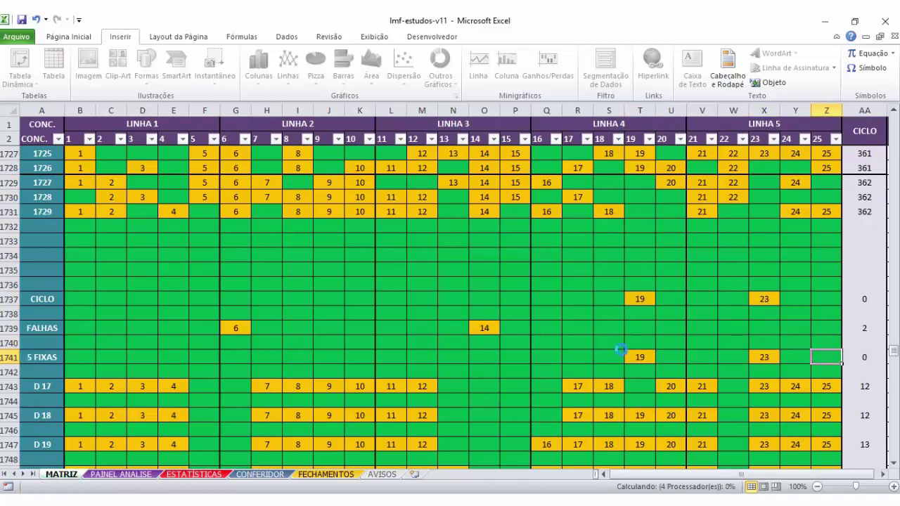
# - Clear the CICLO column (AA) values of the CICLO, FALHAS and 5 FIXAS rows
pyautogui.moveTo(77, 357); pyautogui.dragTo(843, 357)
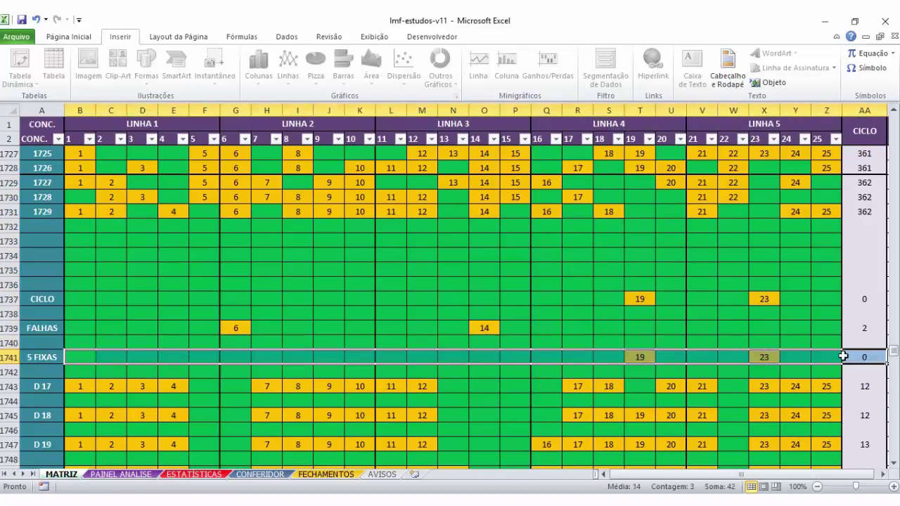
pyautogui.click(823, 356)
pyautogui.click(858, 332)
# - Review the numbers still left in the FALHAS and CICLO rows
pyautogui.moveTo(235, 327); pyautogui.dragTo(734, 327)
pyautogui.moveTo(765, 329); pyautogui.dragTo(129, 324)
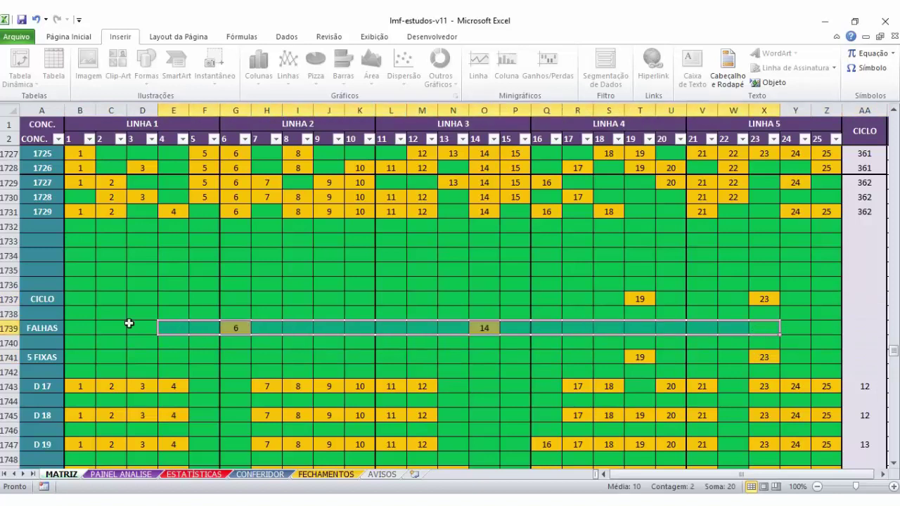
pyautogui.click(397, 327)
pyautogui.click(640, 299)
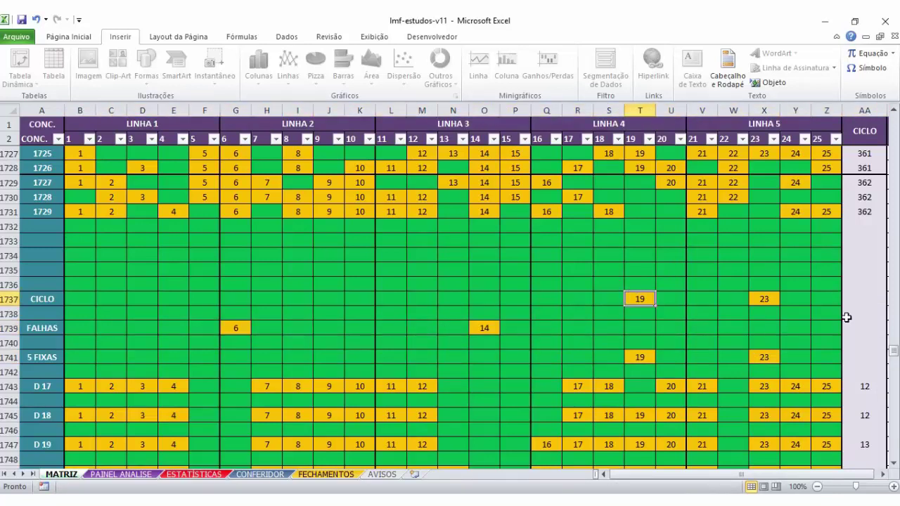
pyautogui.moveTo(783, 297)
pyautogui.mouseDown()
pyautogui.moveTo(118, 274)
pyautogui.moveTo(118, 293)
pyautogui.moveTo(435, 311)
pyautogui.moveTo(799, 299)
pyautogui.mouseUp()
pyautogui.click(815, 314)
# - Check the points scored by the D 17 to D 21 tips in the CICLO column and compare their number rows
pyautogui.scroll(-3, 836, 295)
pyautogui.click(863, 259)
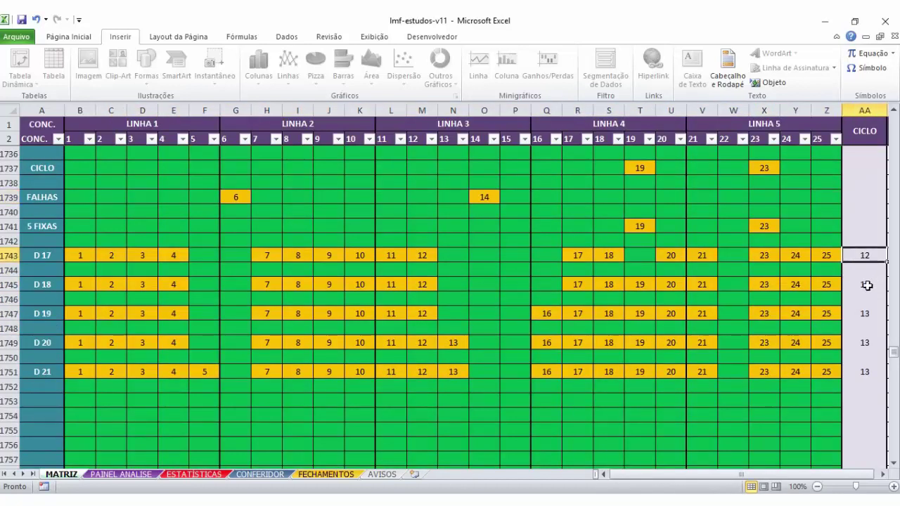
pyautogui.click(863, 286)
pyautogui.write('12')
pyautogui.click(875, 318)
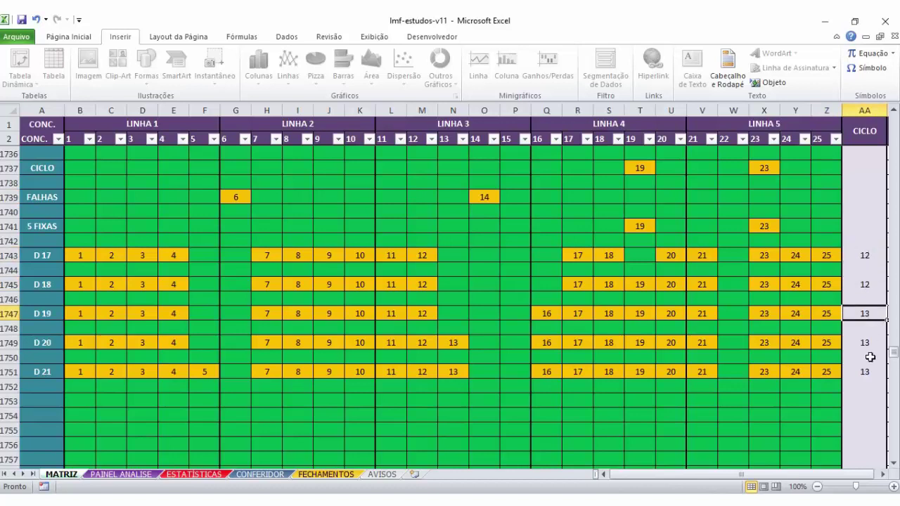
pyautogui.click(870, 340)
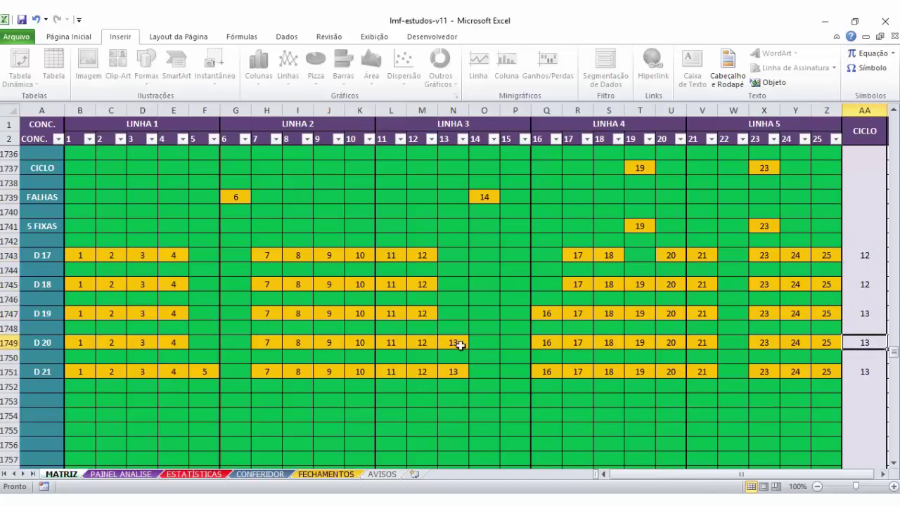
pyautogui.click(866, 372)
pyautogui.moveTo(863, 316); pyautogui.dragTo(81, 369)
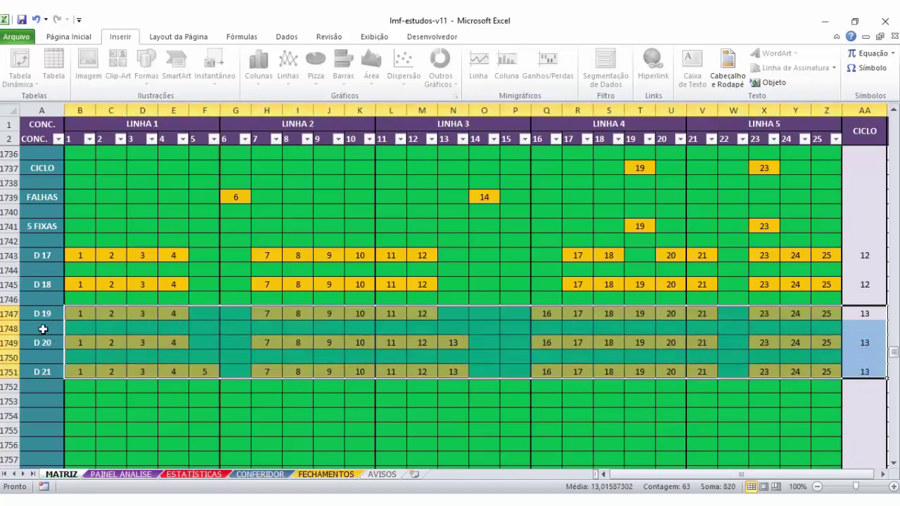
pyautogui.click(42, 314)
# - Clear the whole D 17 to D 21 rows, including their labels and CICLO column values
pyautogui.moveTo(862, 370); pyautogui.dragTo(7, 260)
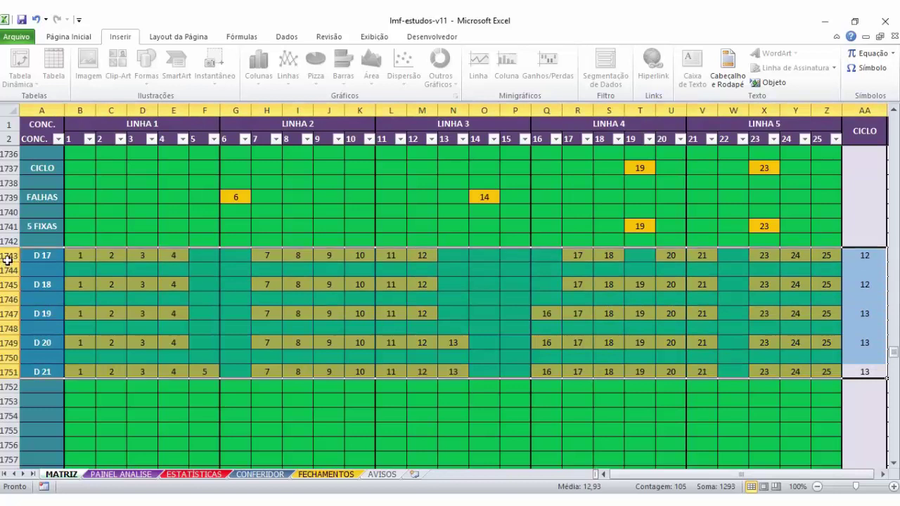
pyautogui.press('Delete')
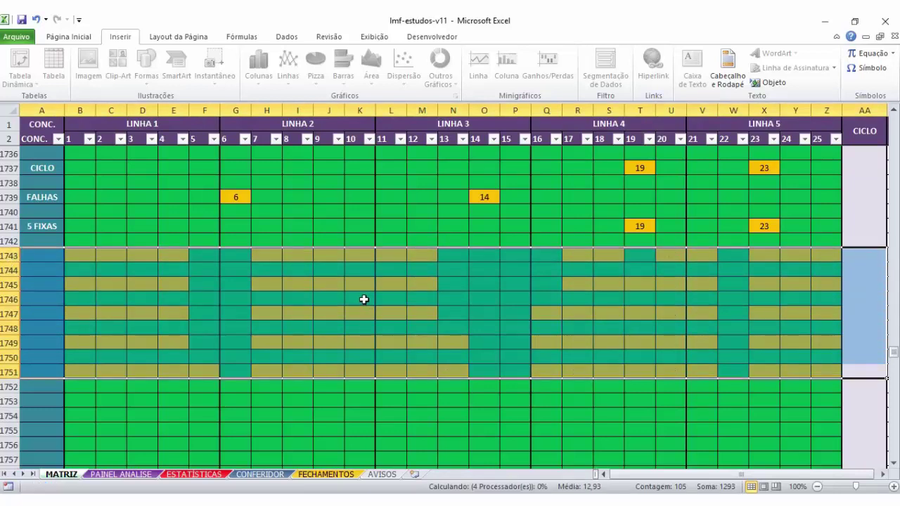
pyautogui.click(297, 313)
# - Clear the entire CICLO, FALHAS and 5 FIXAS rows, labels included, below contest 1729
pyautogui.scroll(2, 30, 259)
pyautogui.moveTo(31, 259); pyautogui.dragTo(837, 318)
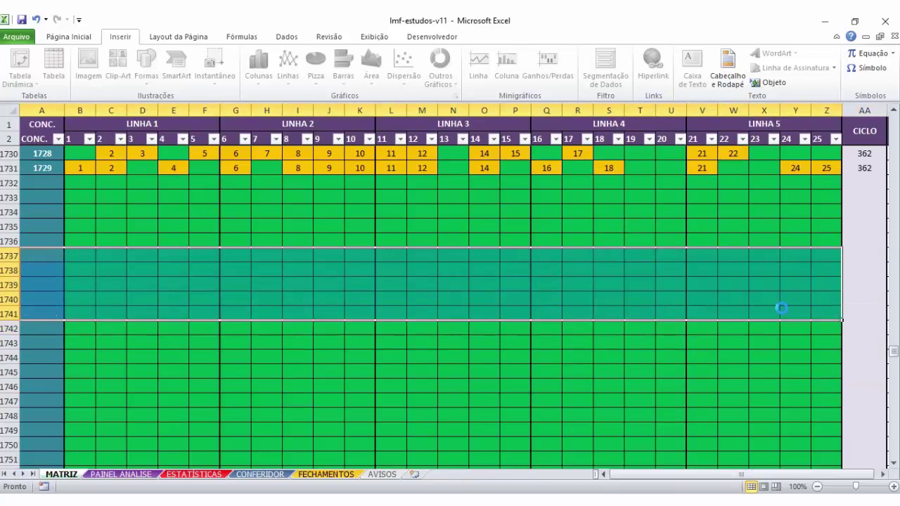
pyautogui.click(786, 311)
pyautogui.scroll(3, 184, 309)
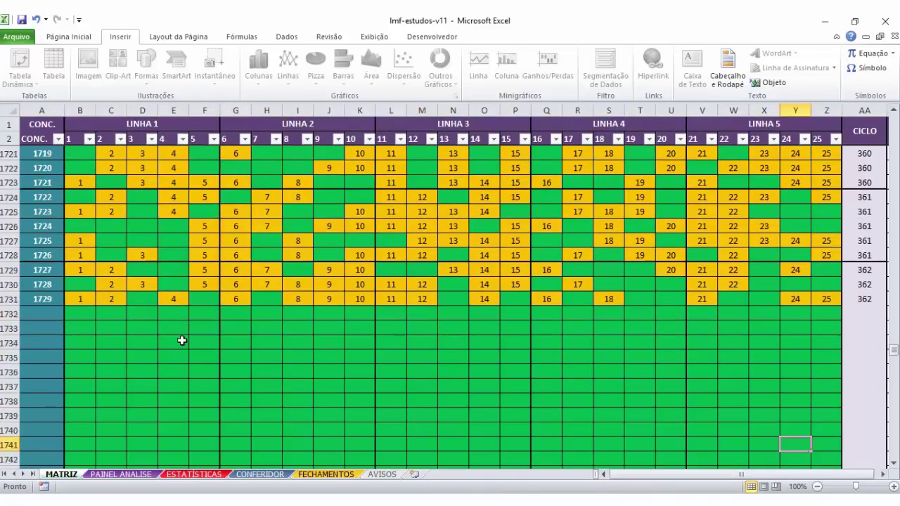
pyautogui.scroll(-1, 181, 341)
pyautogui.scroll(1, 185, 344)
# - Look over the recent contests' grid in the PAINEL ANALISE sheet and return to the MATRIZ sheet
pyautogui.click(111, 476)
pyautogui.scroll(-5, 89, 426)
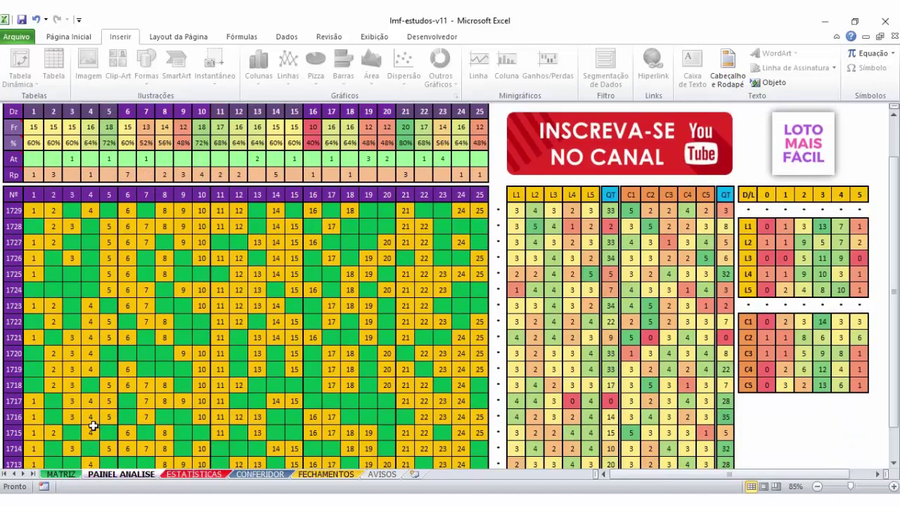
pyautogui.click(70, 473)
pyautogui.scroll(4, 196, 374)
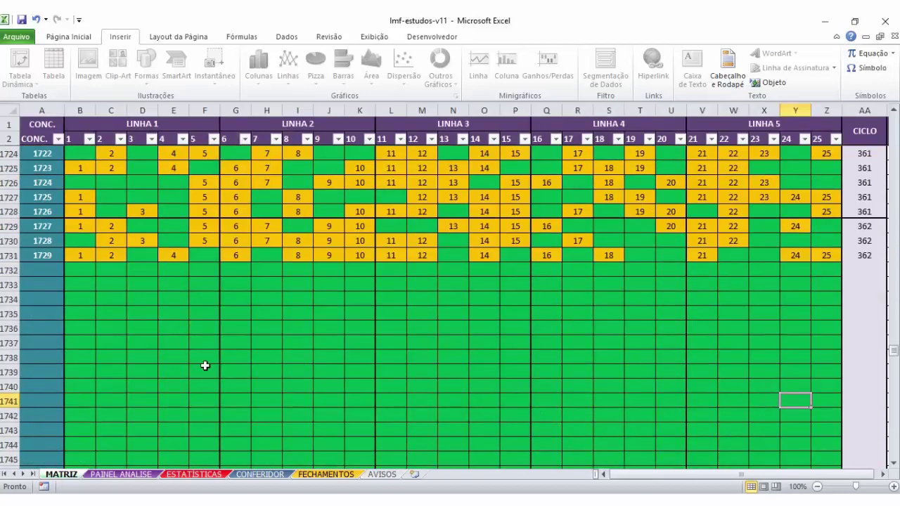
# - Examine the even, odd and prime counts of contest 1729 in the PAINEL ANALISE sheet
pyautogui.click(121, 475)
pyautogui.scroll(4, 116, 267)
pyautogui.click(33, 177)
pyautogui.moveTo(72, 115); pyautogui.dragTo(66, 75)
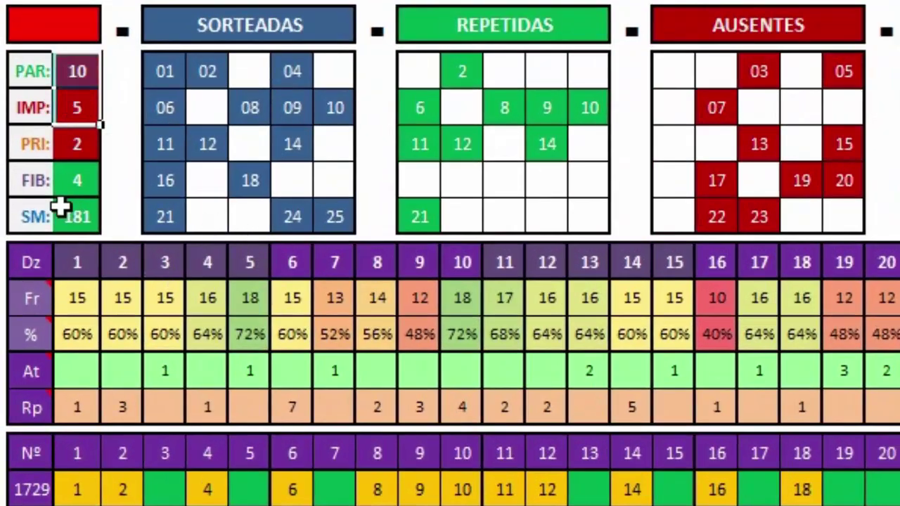
pyautogui.click(77, 141)
pyautogui.moveTo(85, 68); pyautogui.dragTo(92, 140)
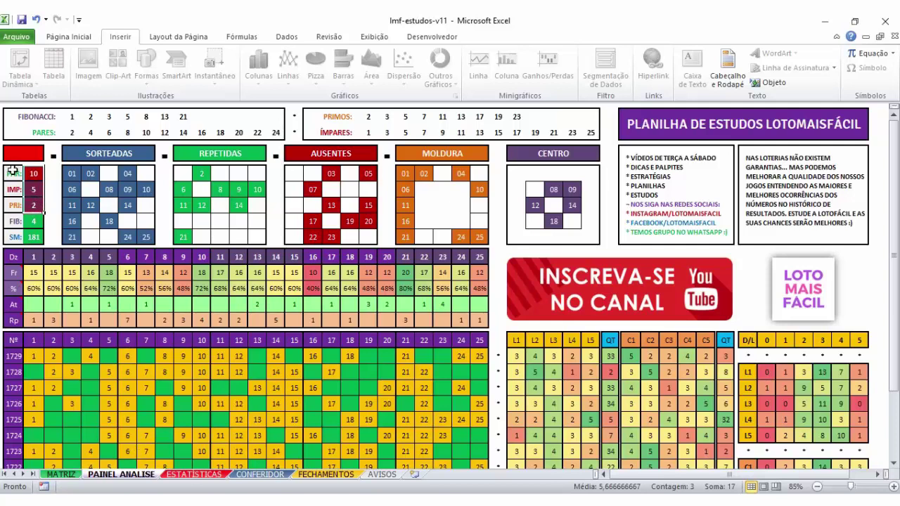
pyautogui.moveTo(13, 171); pyautogui.dragTo(33, 189)
# - Check in the ESTATÍSTICAS sheet how often draws with 10 even and 5 odd numbers have occurred
pyautogui.click(200, 475)
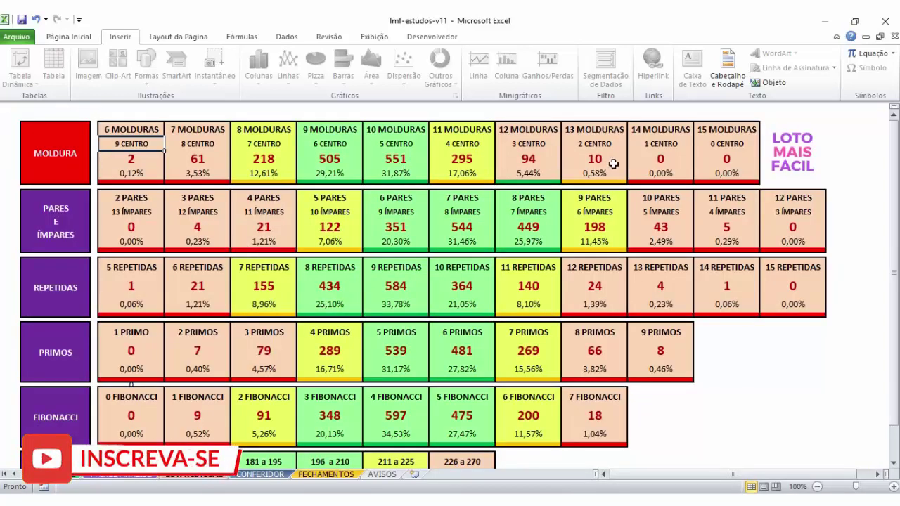
pyautogui.moveTo(666, 196); pyautogui.dragTo(668, 242)
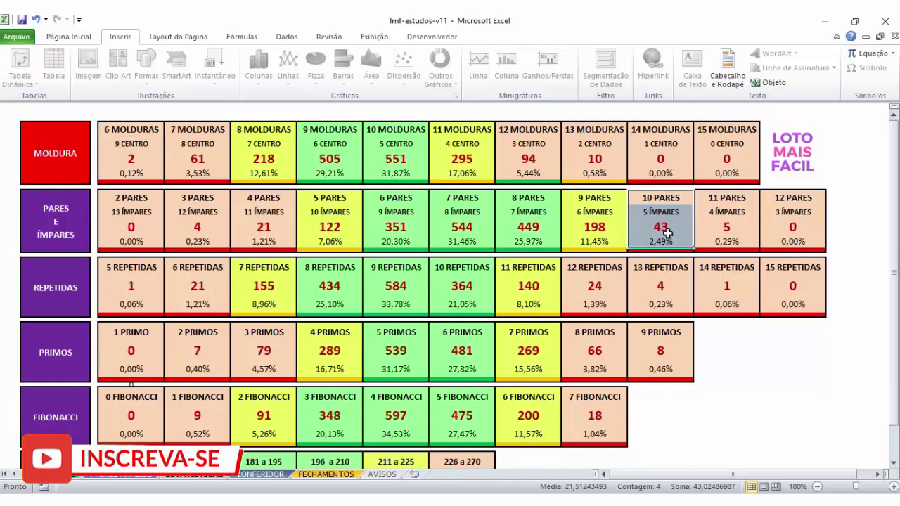
pyautogui.click(662, 227)
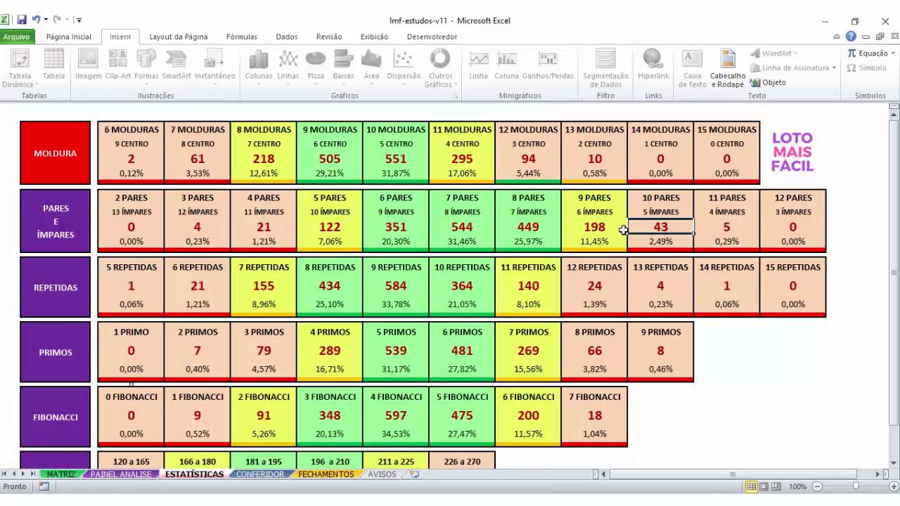
pyautogui.moveTo(662, 198)
pyautogui.mouseDown()
pyautogui.moveTo(668, 244)
pyautogui.moveTo(672, 202)
pyautogui.moveTo(666, 249)
pyautogui.moveTo(662, 205)
pyautogui.moveTo(658, 238)
pyautogui.moveTo(664, 202)
pyautogui.mouseUp()
pyautogui.click(673, 200)
pyautogui.click(666, 224)
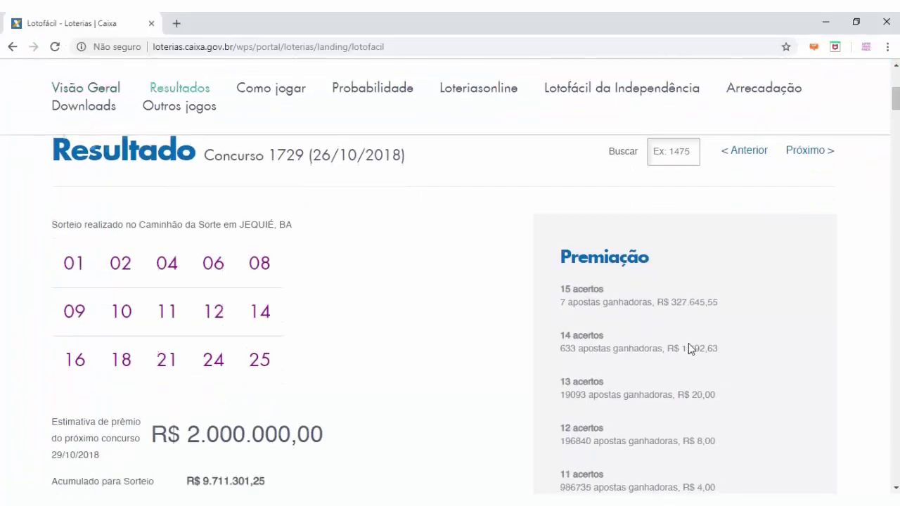
# - Examine the total revenue of contest 1729 on the Caixa Lotofácil results page in the browser
pyautogui.scroll(-10, 688, 343)
pyautogui.scroll(-5, 669, 360)
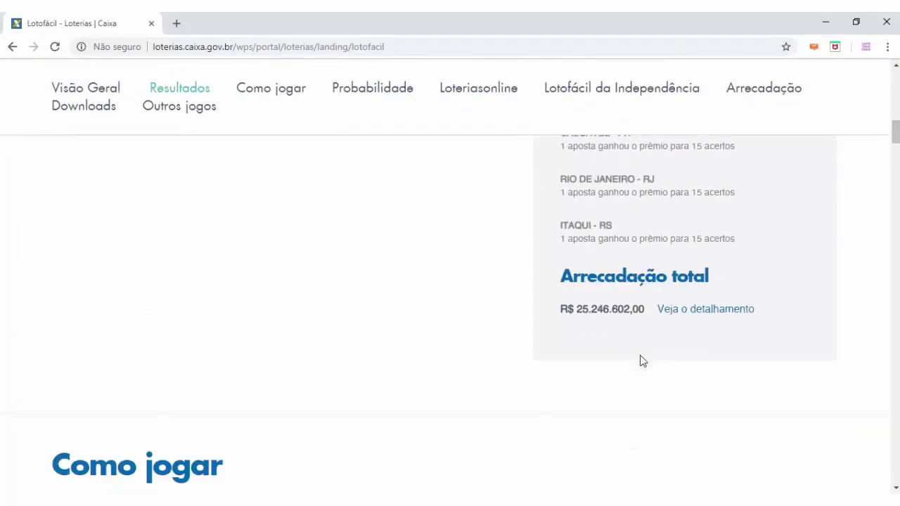
pyautogui.moveTo(555, 178); pyautogui.dragTo(648, 178)
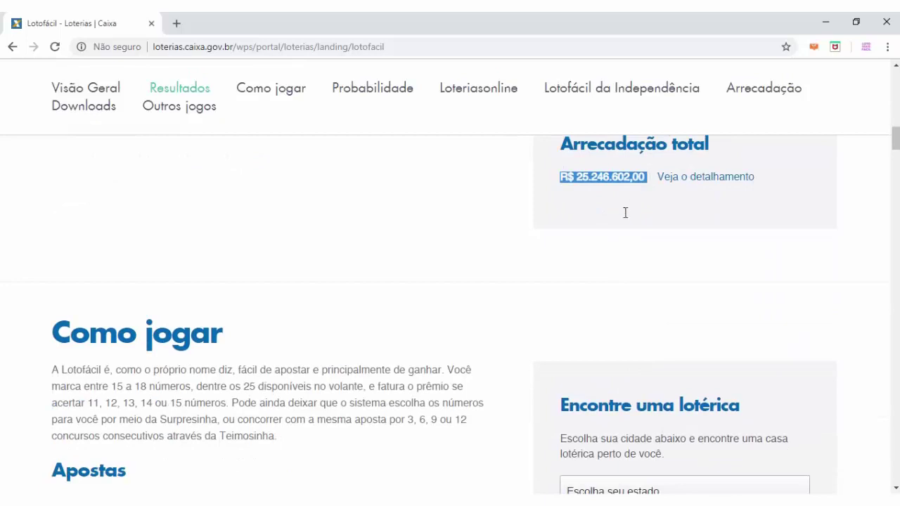
pyautogui.click(612, 229)
pyautogui.moveTo(562, 179); pyautogui.dragTo(622, 181)
pyautogui.scroll(1, 608, 211)
pyautogui.click(576, 250)
pyautogui.moveTo(568, 246); pyautogui.dragTo(630, 243)
pyautogui.click(631, 243)
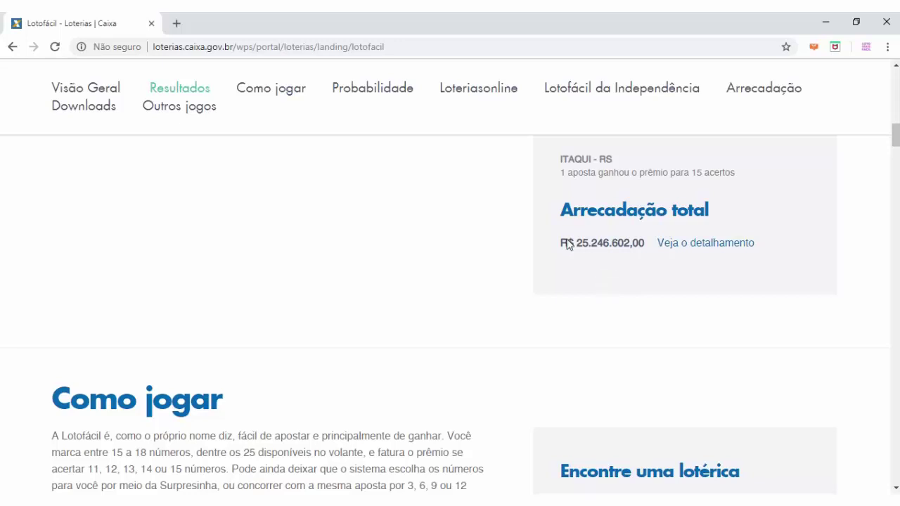
pyautogui.moveTo(568, 243); pyautogui.dragTo(647, 241)
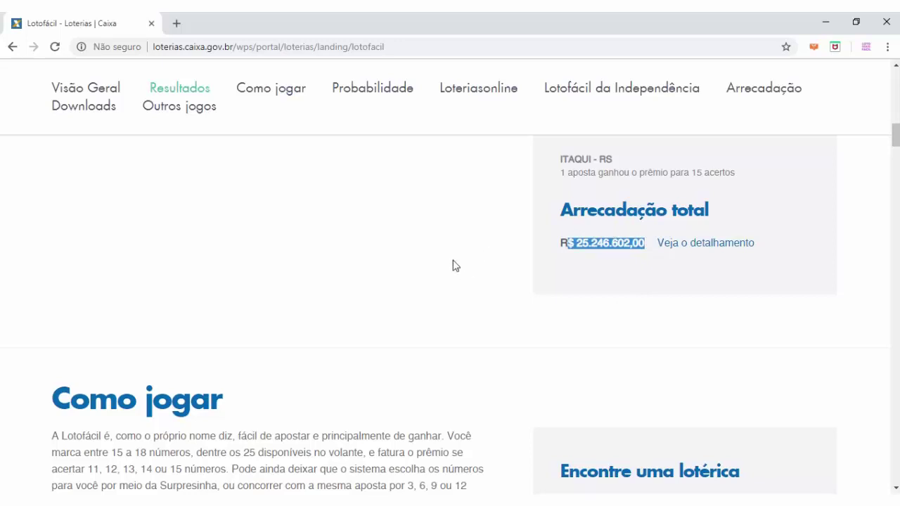
# - Compare the prize for 15 hits with the total revenue on the Lotofácil results page
pyautogui.scroll(8, 451, 265)
pyautogui.scroll(2, 412, 263)
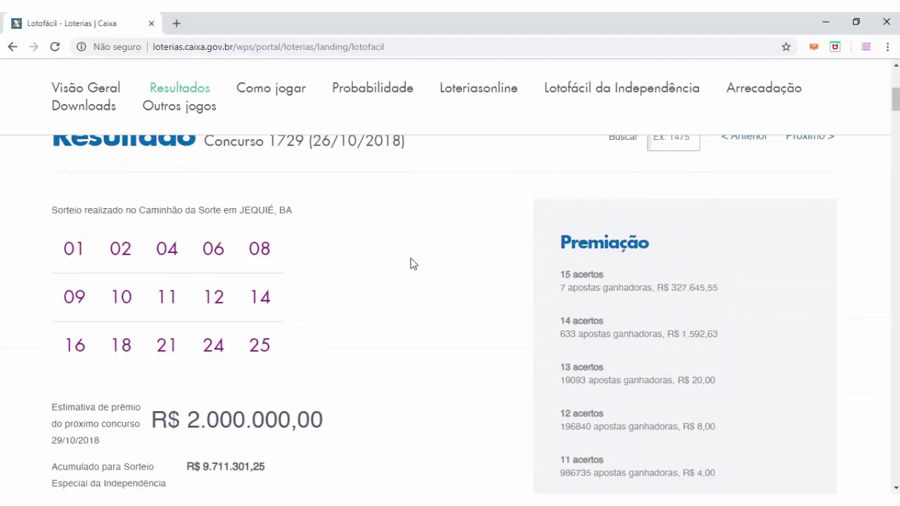
pyautogui.moveTo(564, 243); pyautogui.dragTo(737, 299)
pyautogui.click(549, 284)
pyautogui.click(737, 302)
pyautogui.scroll(-8, 737, 303)
pyautogui.scroll(-5, 731, 309)
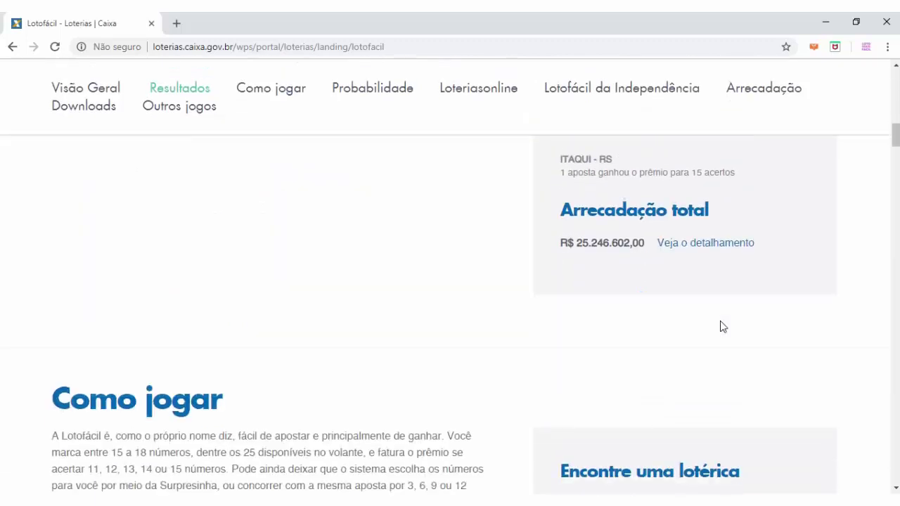
pyautogui.moveTo(618, 177); pyautogui.dragTo(566, 177)
pyautogui.click(559, 181)
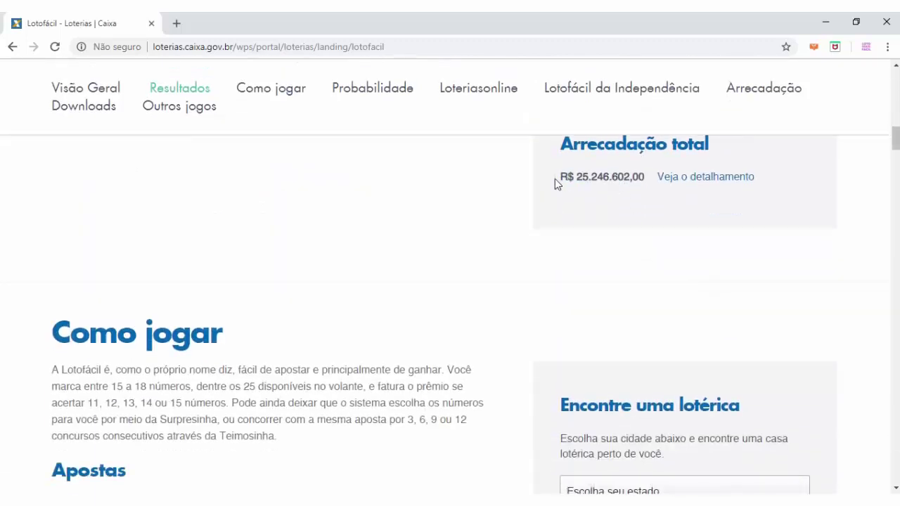
# - Review the 15 drawn numbers of contest 1729 together with the winning bets for 15 hits
pyautogui.scroll(7, 419, 227)
pyautogui.scroll(-2, 277, 307)
pyautogui.scroll(2, 424, 390)
pyautogui.scroll(1, 424, 390)
pyautogui.moveTo(50, 251); pyautogui.dragTo(342, 315)
pyautogui.click(287, 333)
pyautogui.moveTo(288, 333)
pyautogui.mouseDown()
pyautogui.moveTo(119, 341)
pyautogui.moveTo(69, 253)
pyautogui.mouseUp()
pyautogui.click(70, 255)
pyautogui.moveTo(585, 274)
pyautogui.mouseDown()
pyautogui.moveTo(739, 283)
pyautogui.moveTo(518, 284)
pyautogui.mouseUp()
pyautogui.click(740, 289)
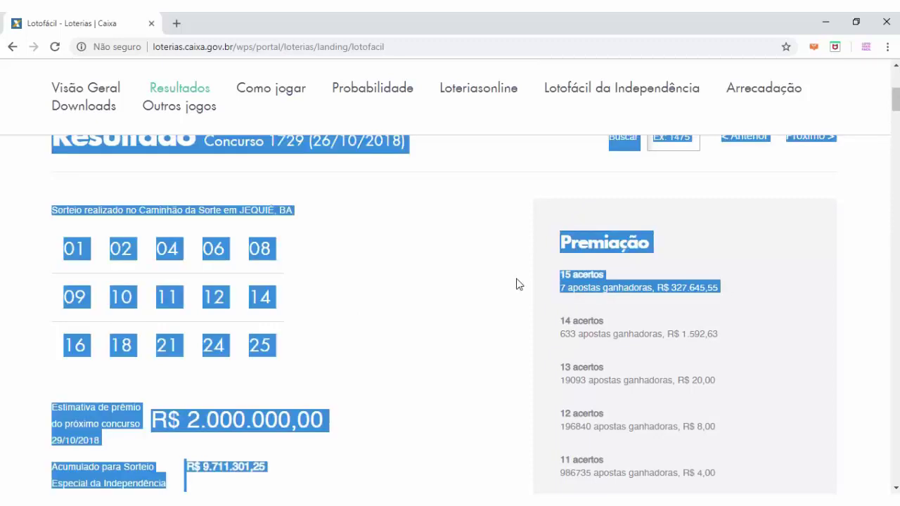
pyautogui.click(516, 284)
pyautogui.moveTo(274, 333)
pyautogui.mouseDown()
pyautogui.moveTo(56, 275)
pyautogui.moveTo(321, 305)
pyautogui.mouseUp()
pyautogui.click(56, 251)
pyautogui.click(636, 314)
pyautogui.moveTo(713, 284); pyautogui.dragTo(733, 293)
pyautogui.click(638, 292)
pyautogui.click(735, 295)
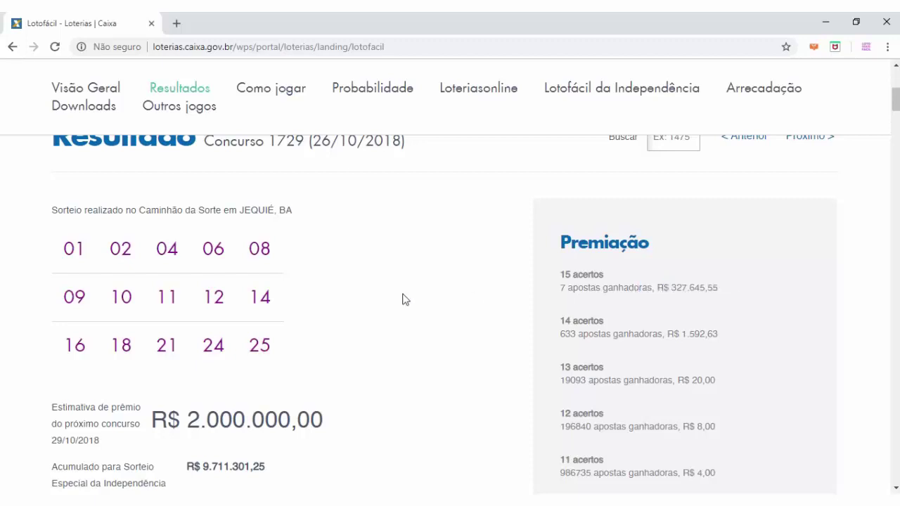
# - Highlight the full block of drawn numbers on the results page to examine the combination
pyautogui.moveTo(83, 268)
pyautogui.mouseDown()
pyautogui.moveTo(173, 275)
pyautogui.moveTo(310, 355)
pyautogui.moveTo(179, 324)
pyautogui.mouseUp()
pyautogui.click(314, 343)
pyautogui.click(69, 248)
pyautogui.moveTo(323, 340)
pyautogui.mouseDown()
pyautogui.moveTo(199, 317)
pyautogui.moveTo(62, 252)
pyautogui.mouseUp()
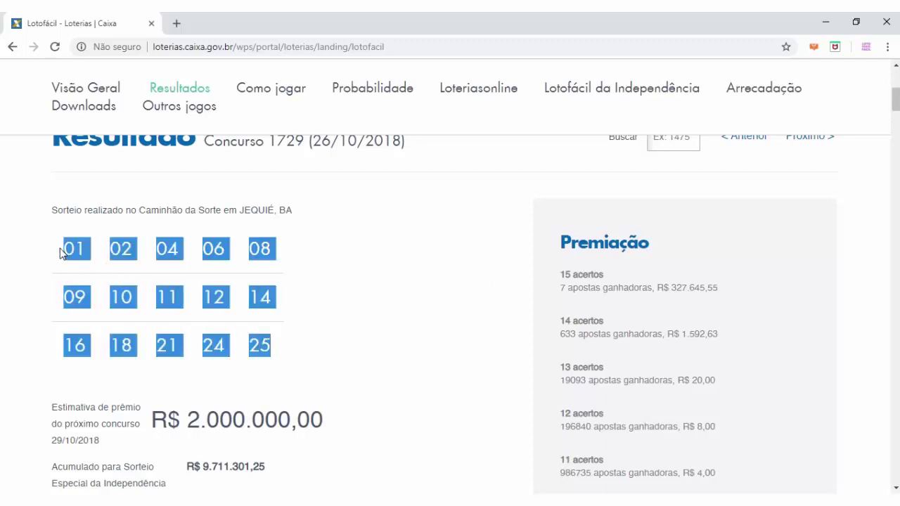
pyautogui.click(325, 315)
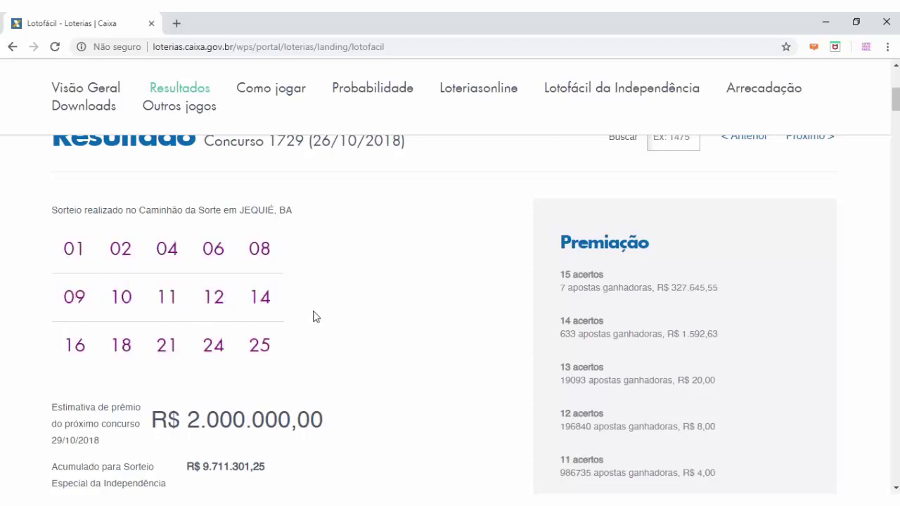
pyautogui.moveTo(54, 251); pyautogui.dragTo(424, 362)
# - Switch back to the Excel workbook and check the prime count in PAINEL ANALISE against the ESTATÍSTICAS sheet
pyautogui.click(404, 491)
pyautogui.hotkey('alt', 'Tab')
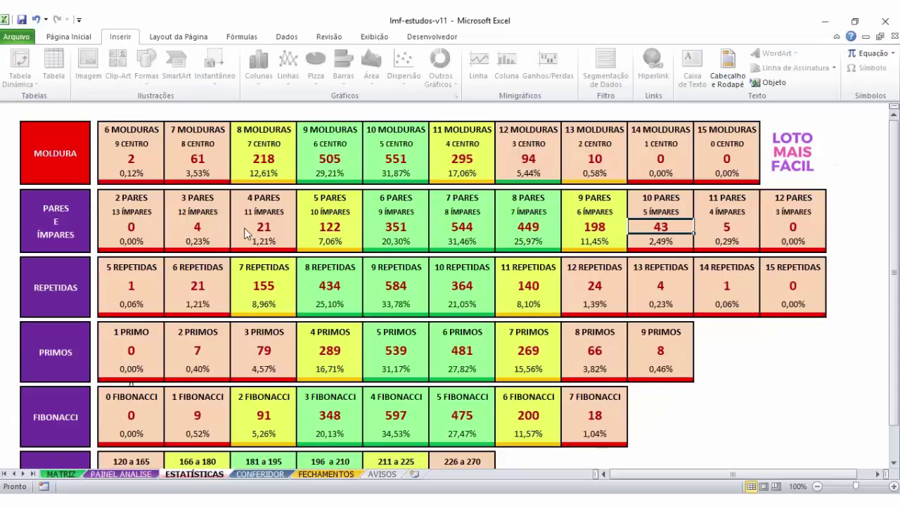
pyautogui.click(118, 499)
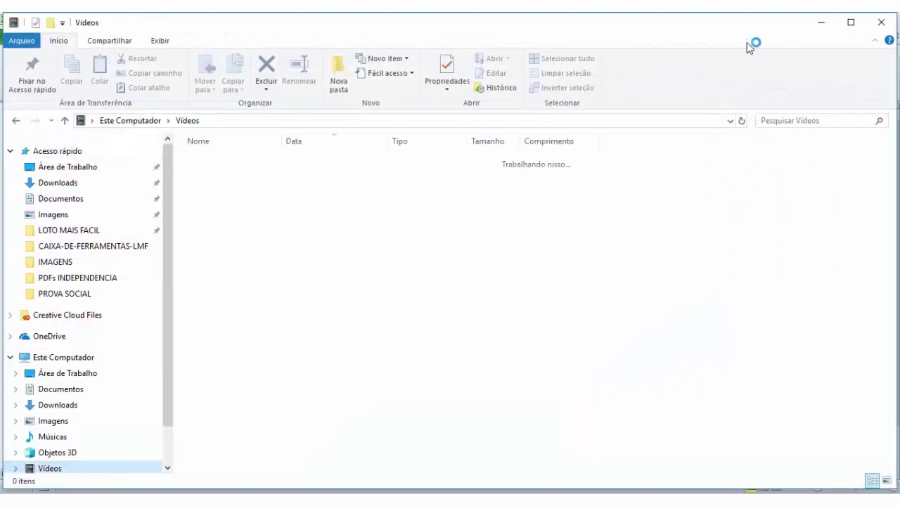
pyautogui.click(882, 24)
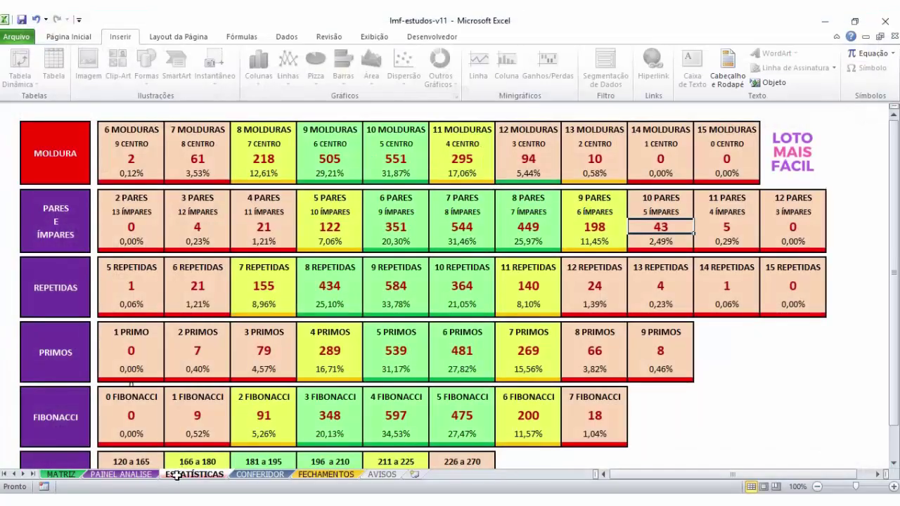
pyautogui.click(120, 474)
pyautogui.click(33, 205)
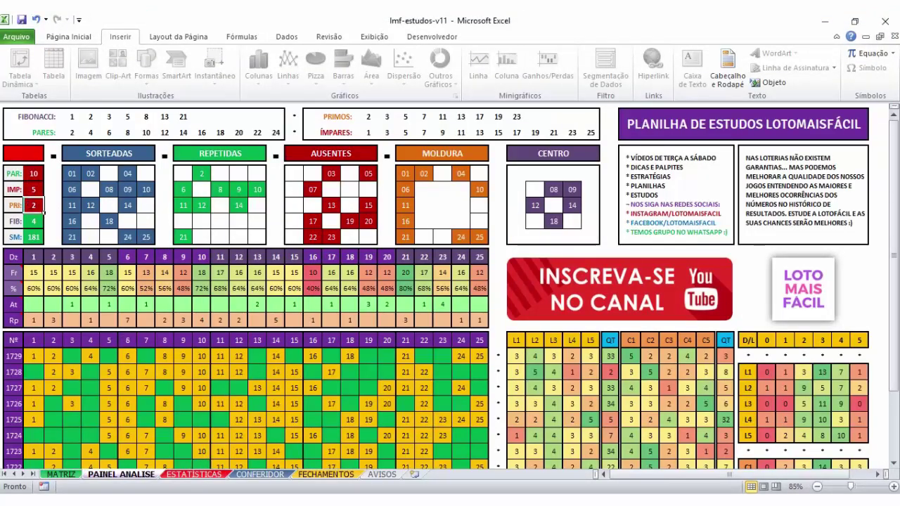
pyautogui.click(196, 475)
pyautogui.click(121, 475)
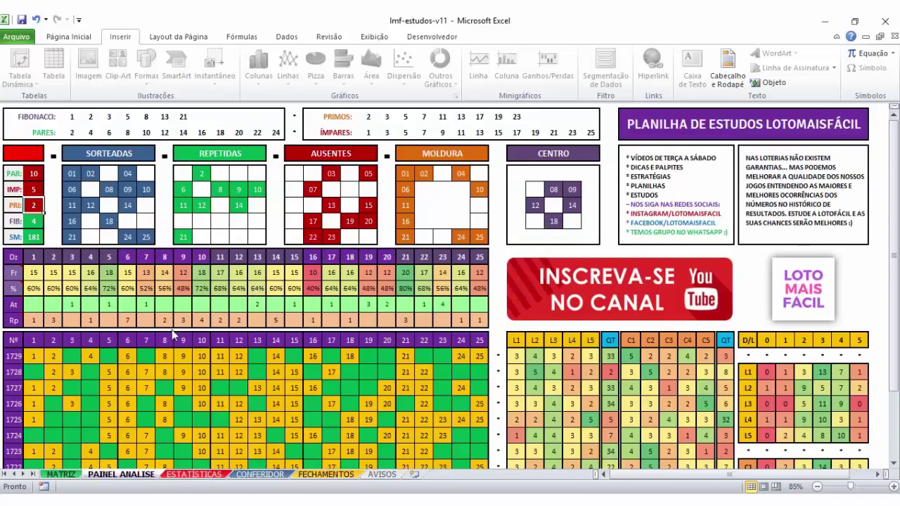